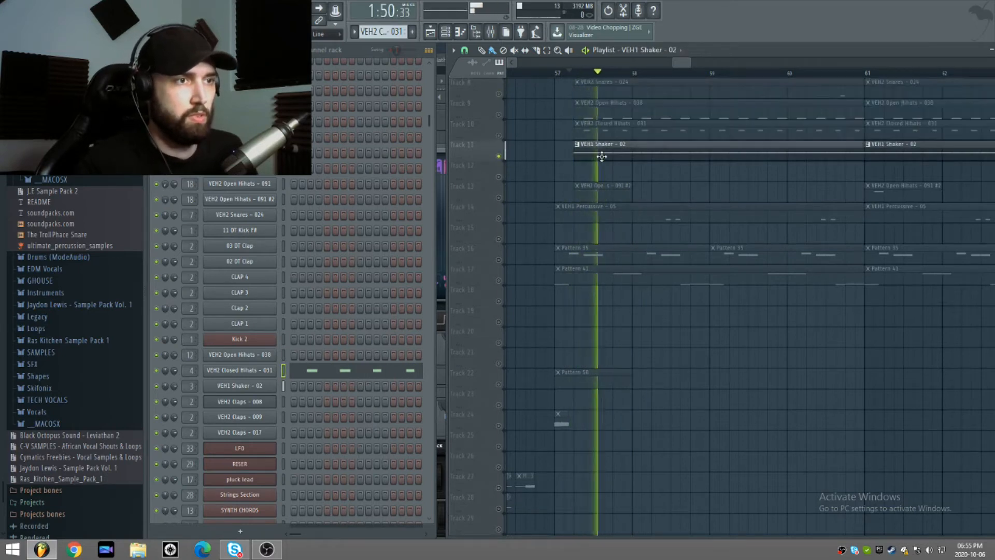
# - Open the VEH1 Shaker - 02 clip from Track 11 in the piano roll and examine its full note pattern
pyautogui.doubleClick(584, 145)
pyautogui.scroll(-5, 576, 78)
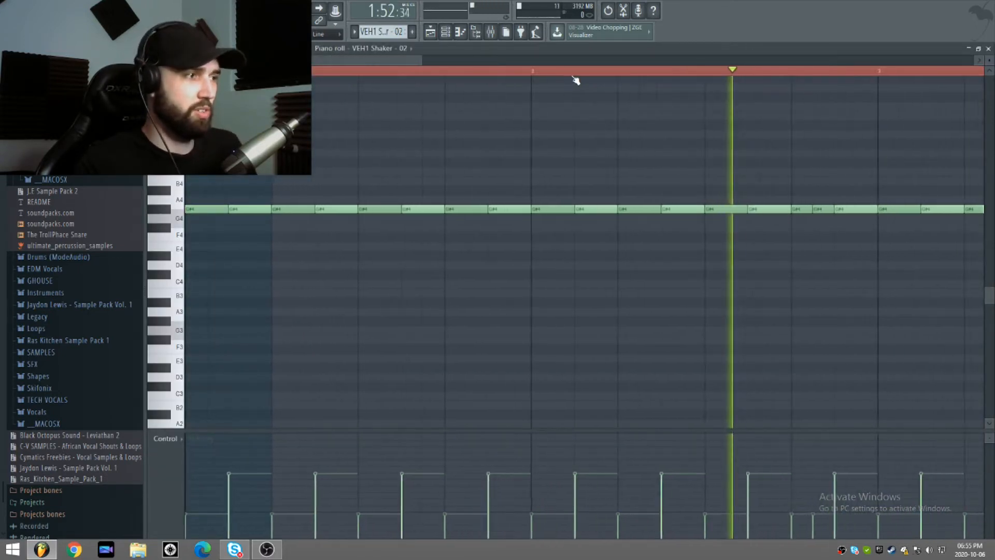
pyautogui.scroll(-3, 575, 79)
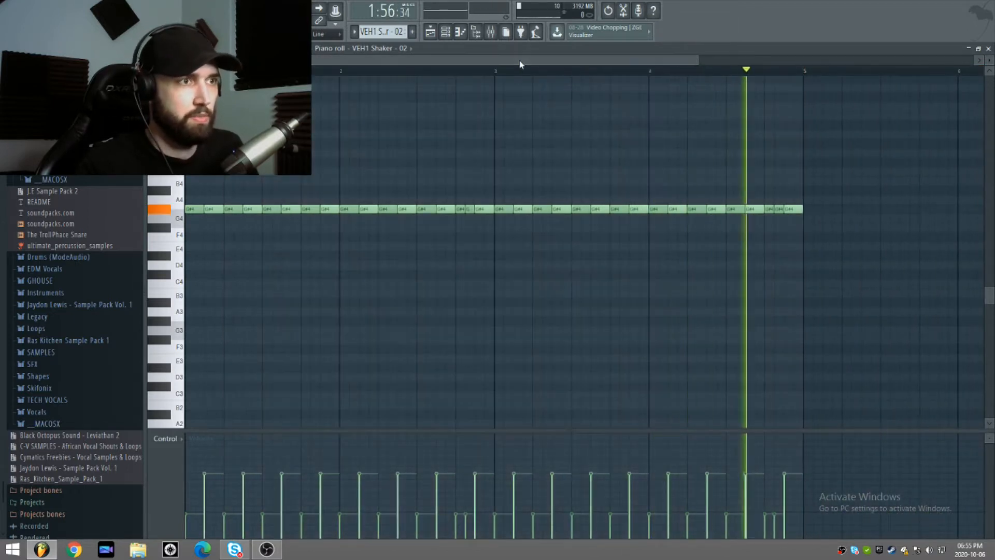
pyautogui.scroll(-2, 519, 61)
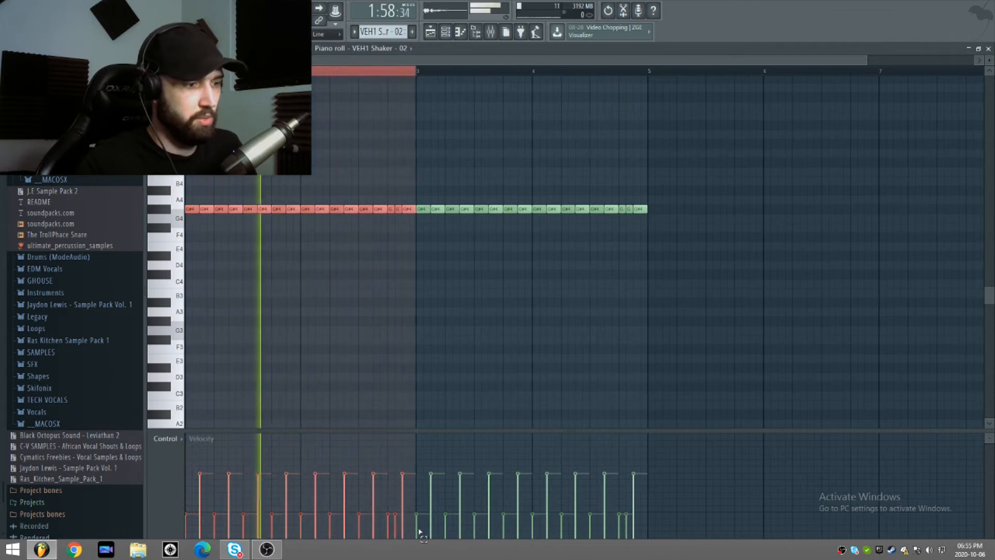
# - Select all the shaker notes, audition the pattern, and close the piano roll with playback stopped
pyautogui.moveTo(685, 149); pyautogui.dragTo(165, 282)
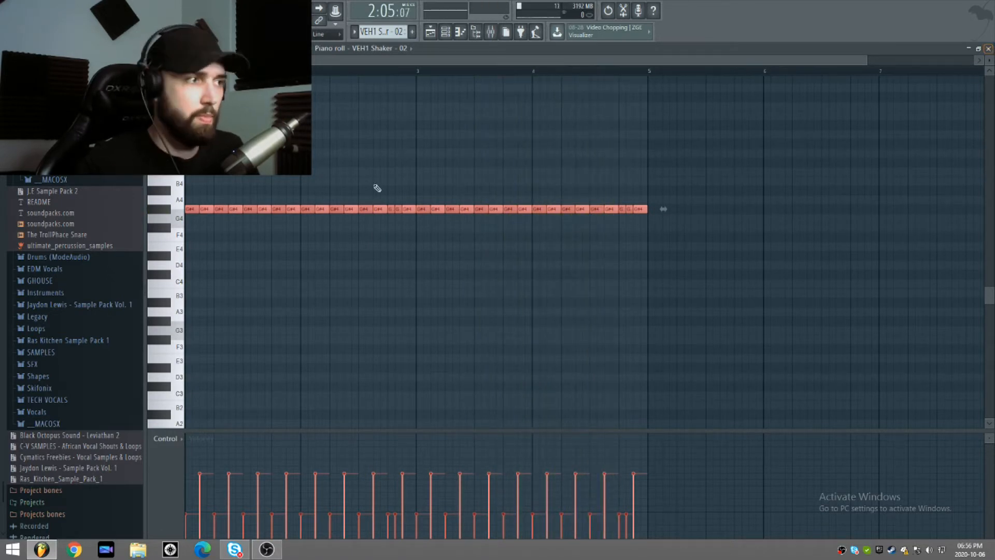
pyautogui.moveTo(205, 210)
pyautogui.mouseDown()
pyautogui.moveTo(213, 171)
pyautogui.moveTo(223, 208)
pyautogui.mouseUp()
pyautogui.press('space')
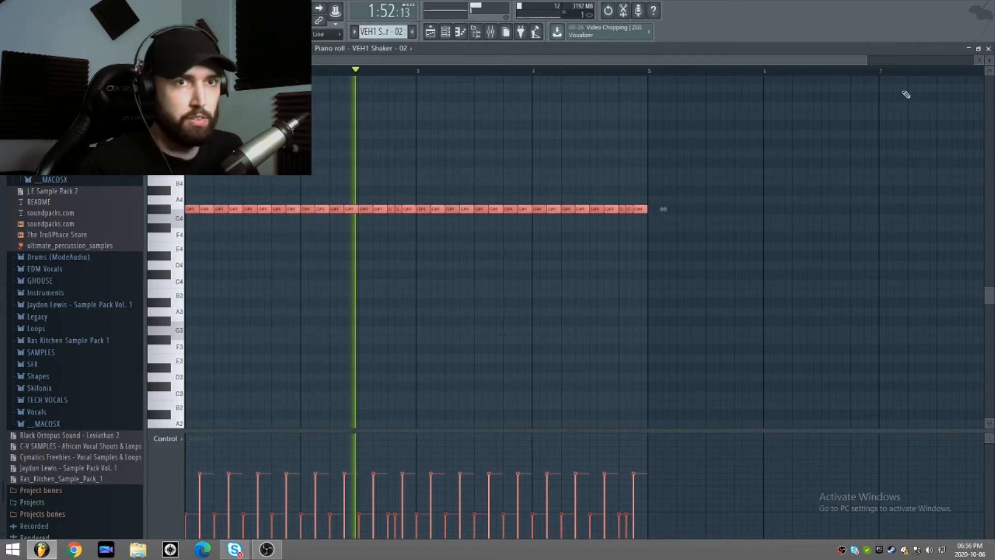
pyautogui.click(989, 48)
pyautogui.press('space')
# - Open the VEH1 Shaker - 02 channel settings, review the sample, envelope and miscellaneous pages, and close them
pyautogui.click(258, 388)
pyautogui.click(258, 388)
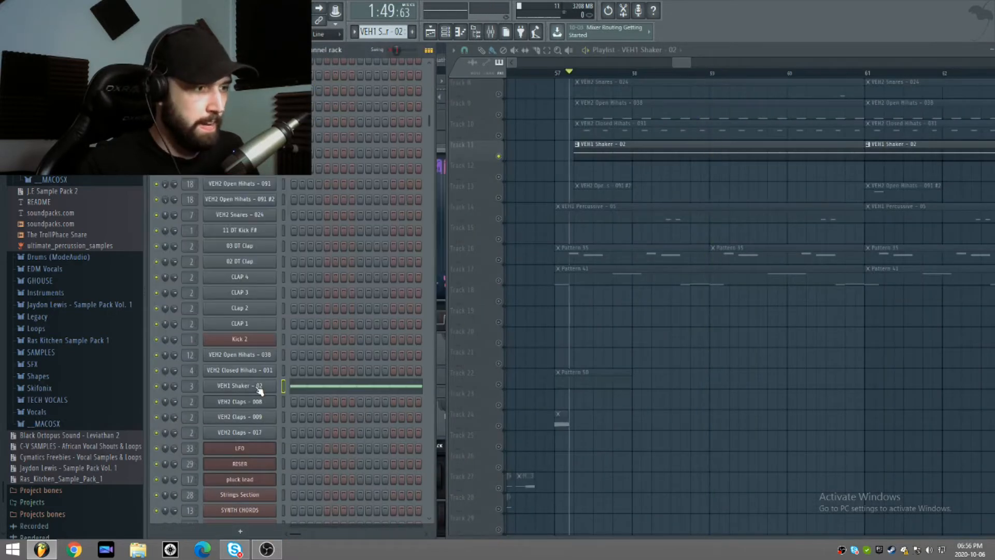
pyautogui.click(258, 387)
pyautogui.moveTo(185, 117); pyautogui.dragTo(330, 125)
pyautogui.click(322, 142)
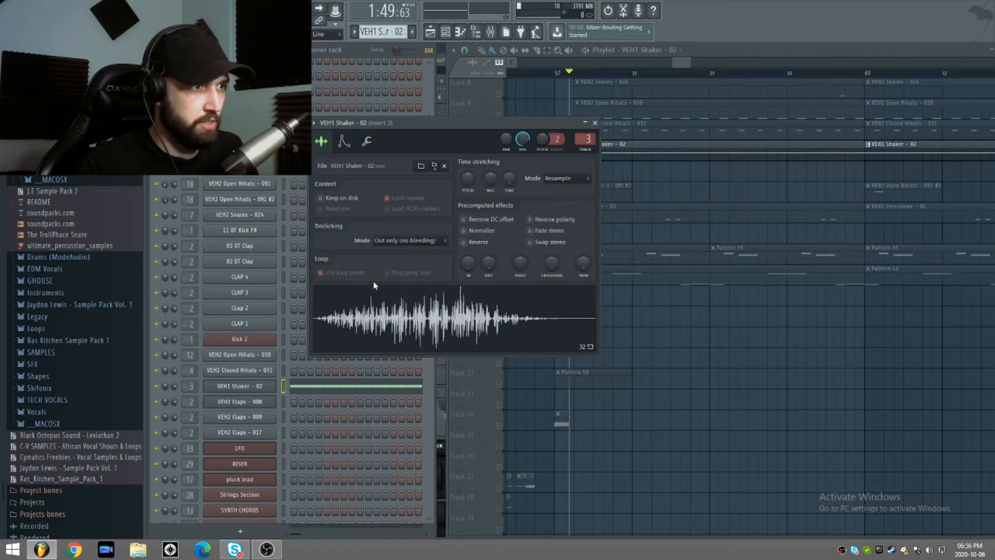
pyautogui.click(367, 141)
pyautogui.click(323, 144)
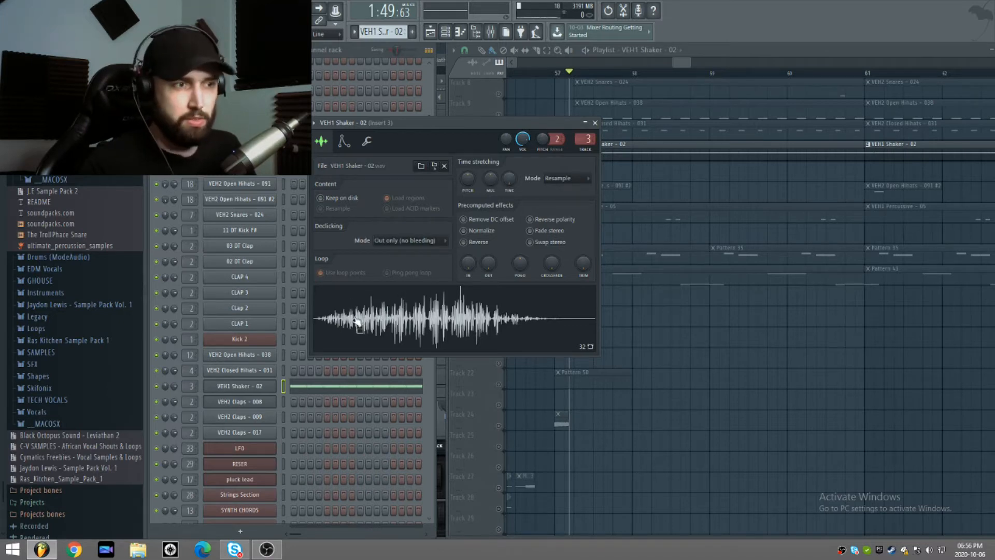
pyautogui.click(343, 141)
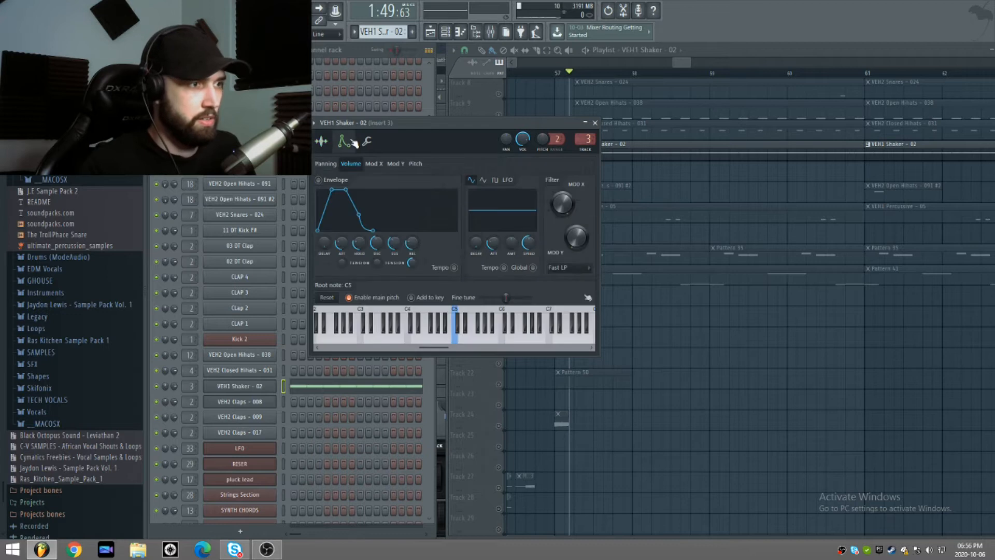
pyautogui.click(321, 141)
pyautogui.click(595, 123)
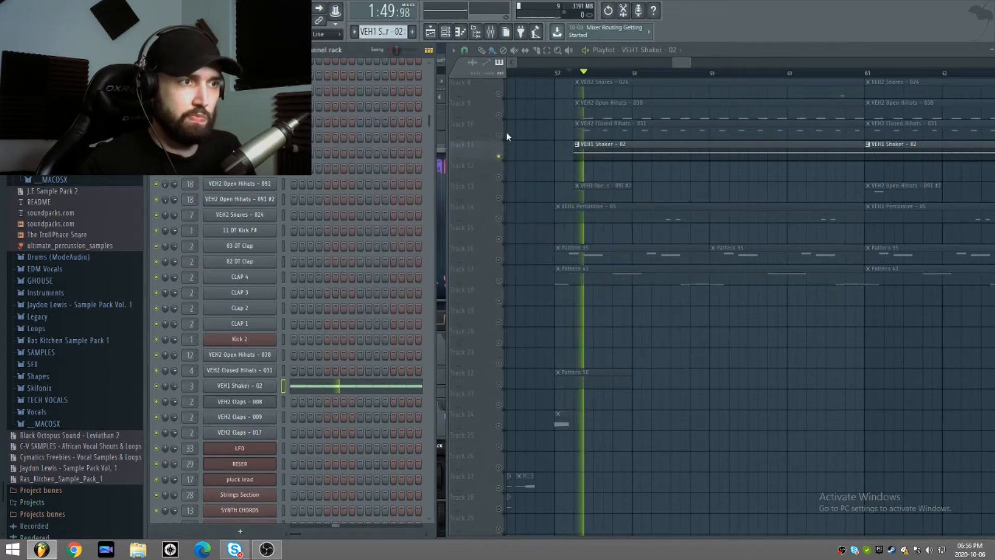
# - Unmute the other drum and percussion tracks through Track 14 to hear them together with the shaker
pyautogui.scroll(2, 500, 150)
pyautogui.scroll(4, 500, 161)
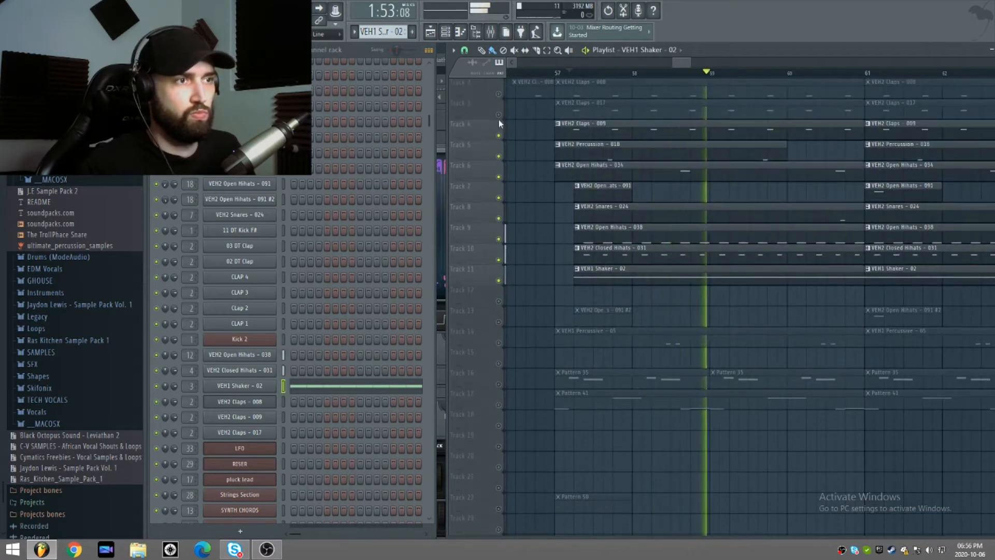
pyautogui.scroll(1, 518, 137)
pyautogui.scroll(-5, 568, 139)
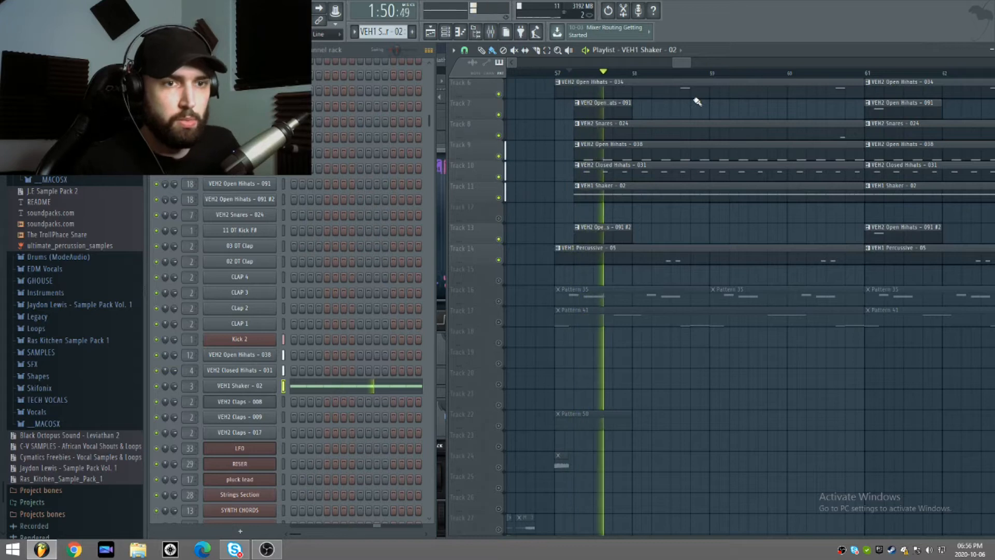
# - Solo Track 14, examine the VEH1 Percussive - 05 clip's notes in the piano roll, and close it
pyautogui.rightClick(499, 261)
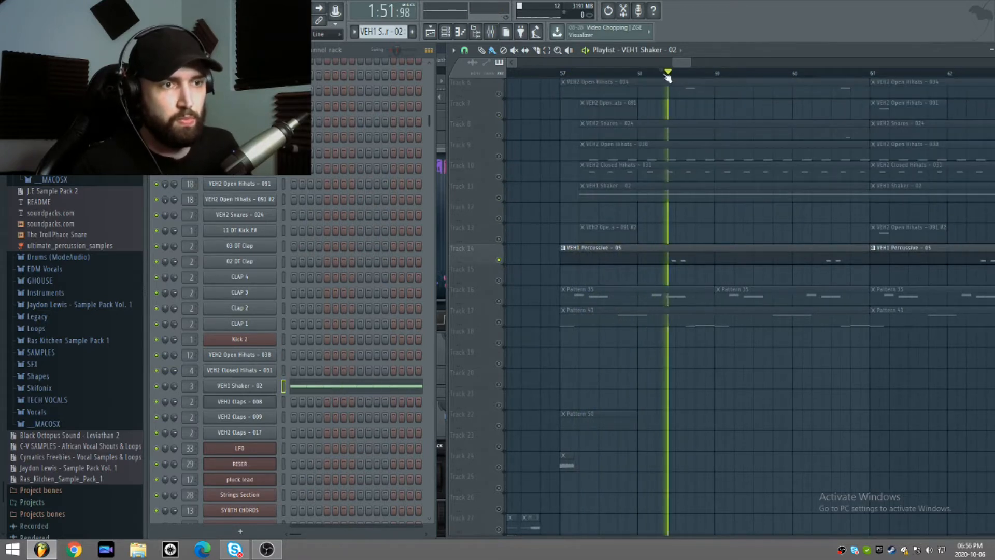
pyautogui.doubleClick(668, 263)
pyautogui.scroll(-4, 426, 78)
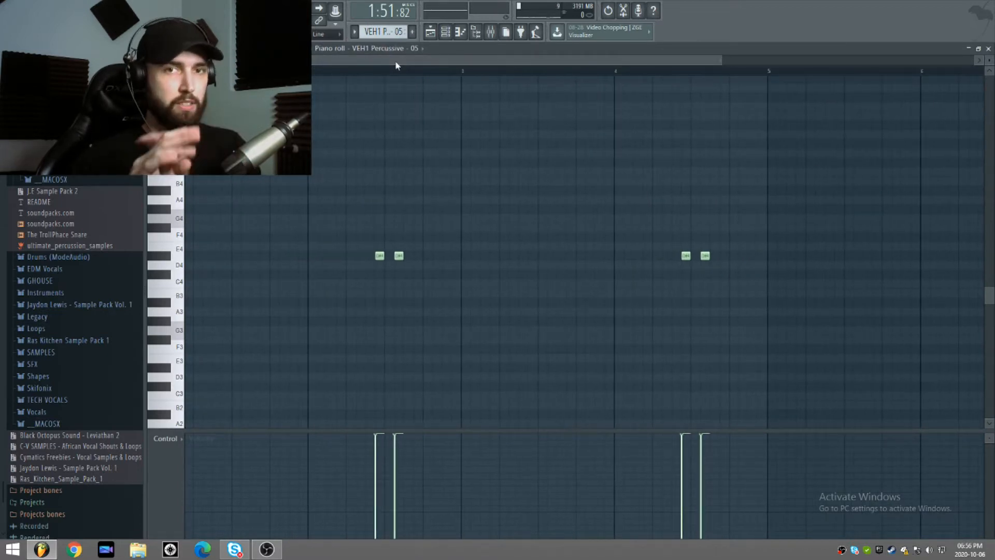
pyautogui.scroll(-2, 363, 74)
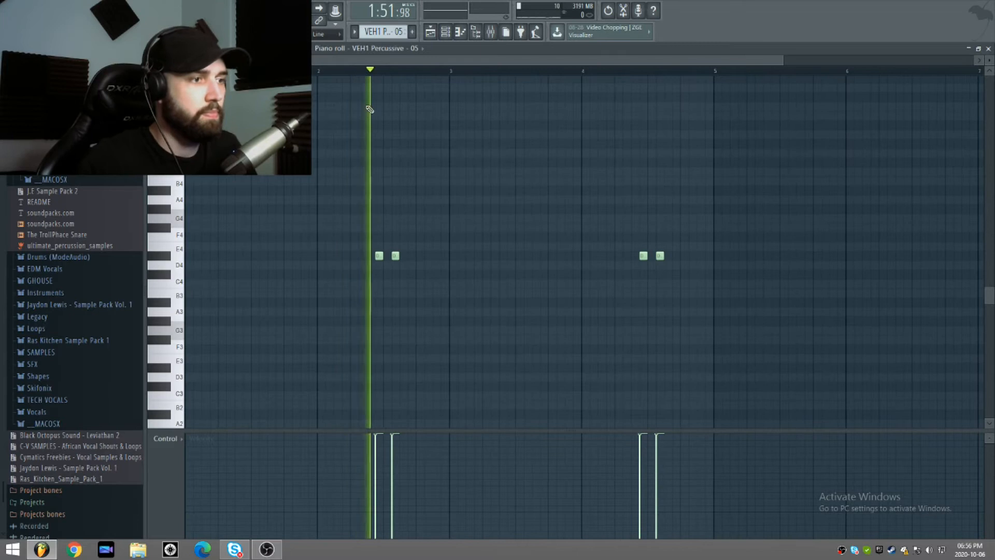
pyautogui.click(989, 48)
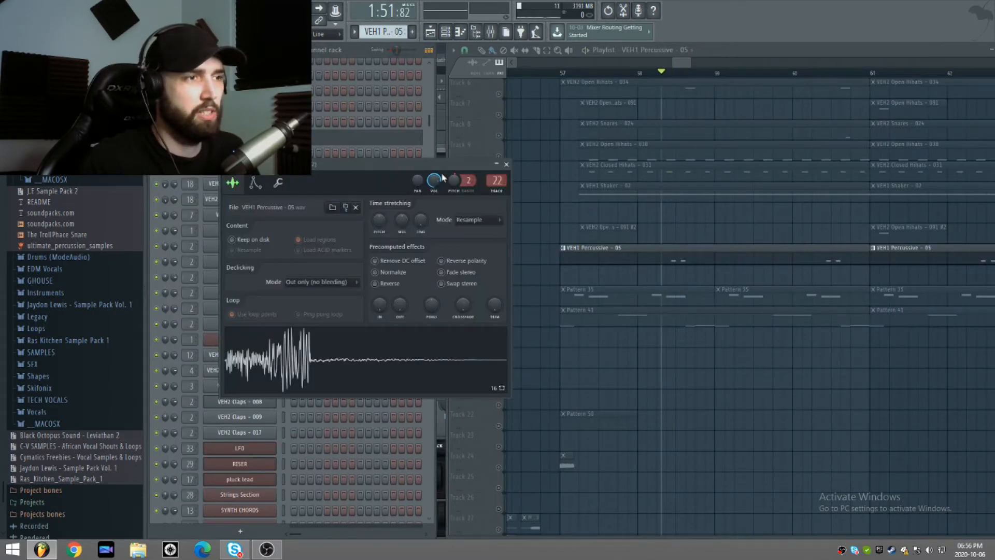
# - Review the VEH1 Percussive - 05 channel's sample and other settings pages, and close the channel window
pyautogui.moveTo(427, 170); pyautogui.dragTo(584, 155)
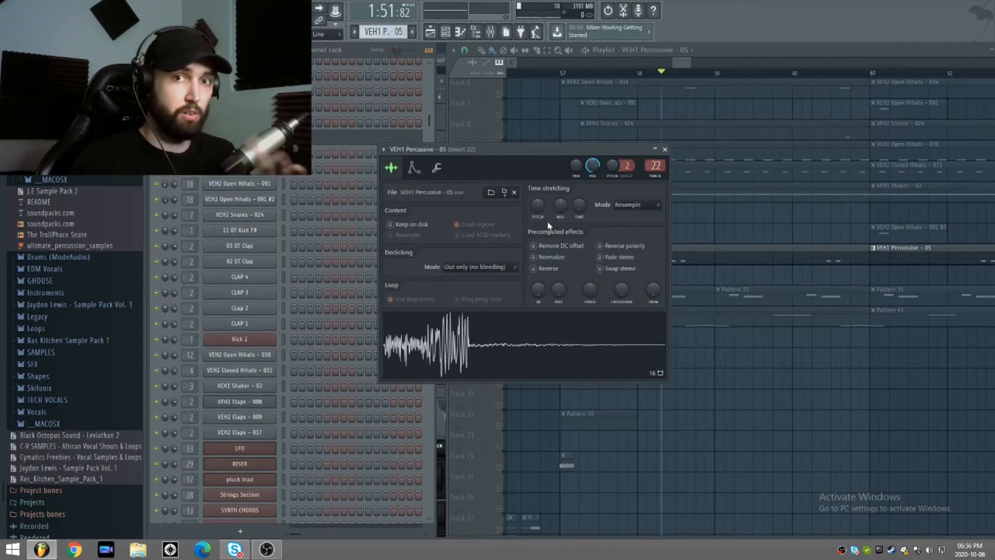
pyautogui.click(418, 172)
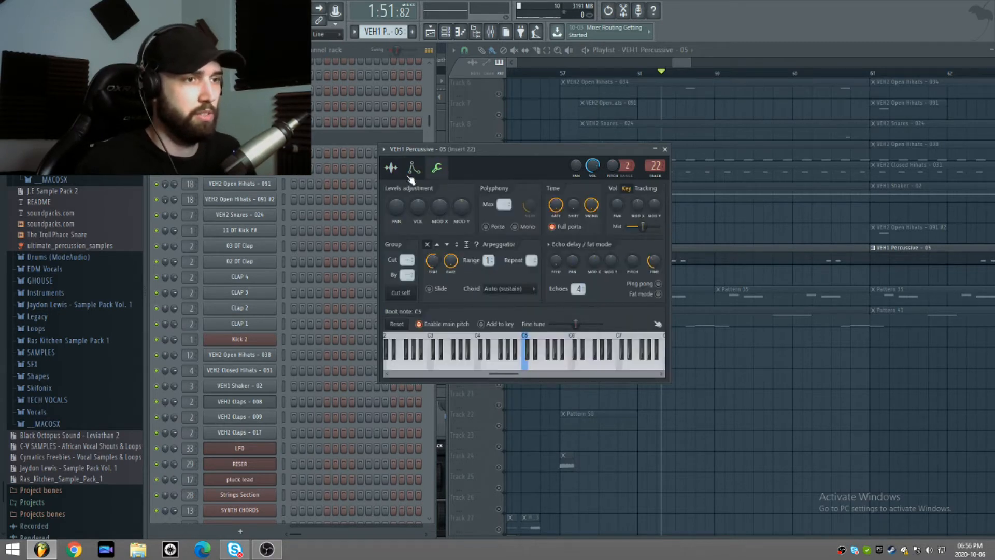
pyautogui.click(415, 171)
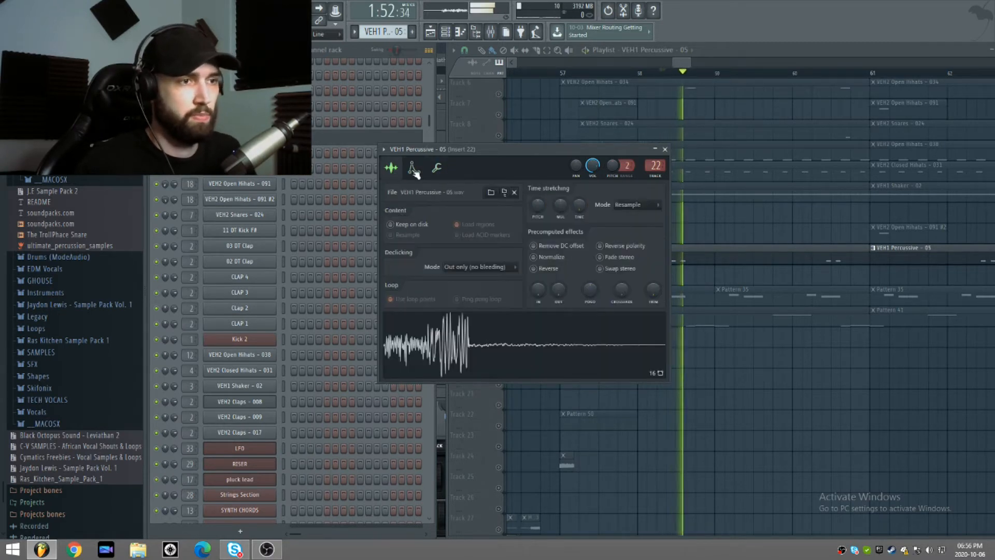
pyautogui.click(665, 149)
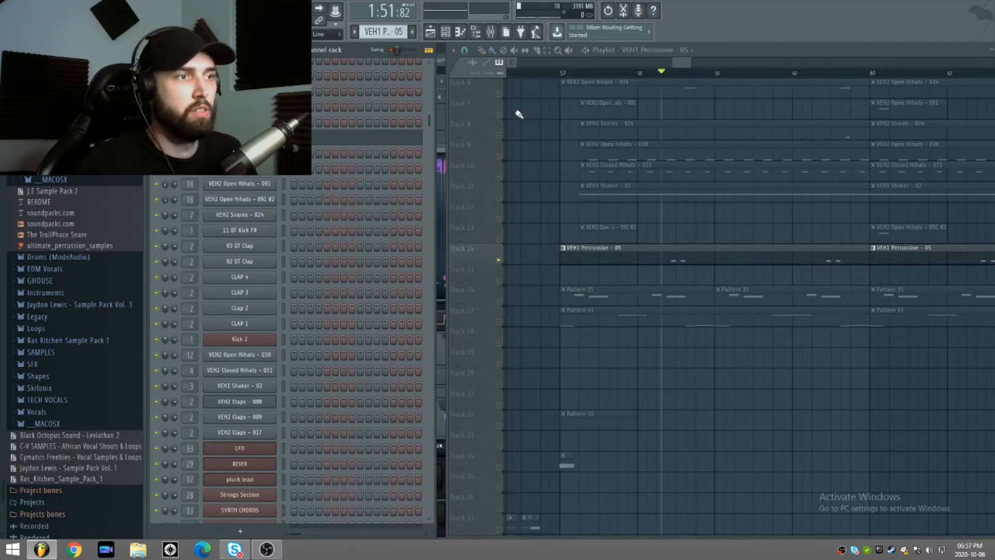
# - Unmute Tracks 1 to 13 so the full drum section plays along with the percussive track
pyautogui.moveTo(501, 219); pyautogui.dragTo(501, 162)
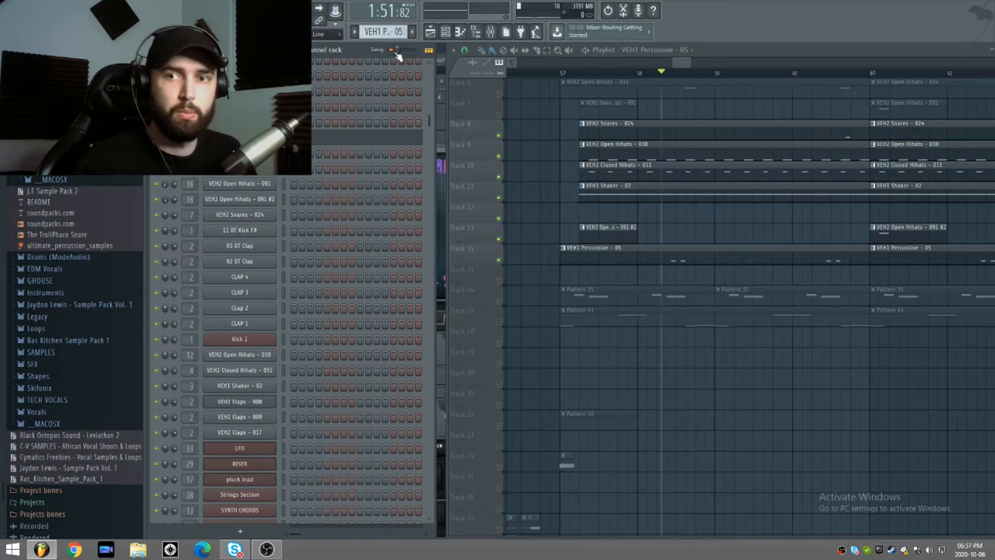
pyautogui.scroll(5, 504, 120)
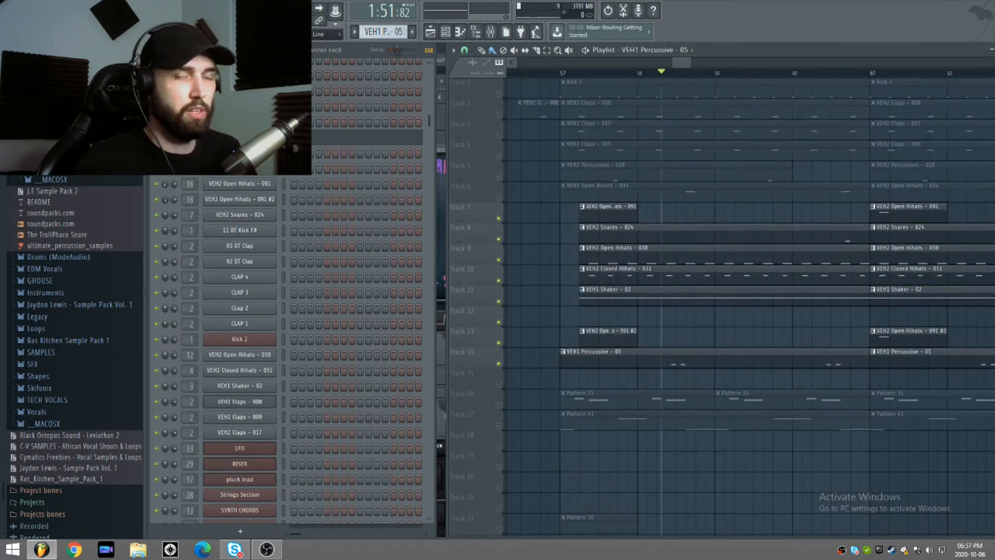
pyautogui.moveTo(498, 198); pyautogui.dragTo(517, 112)
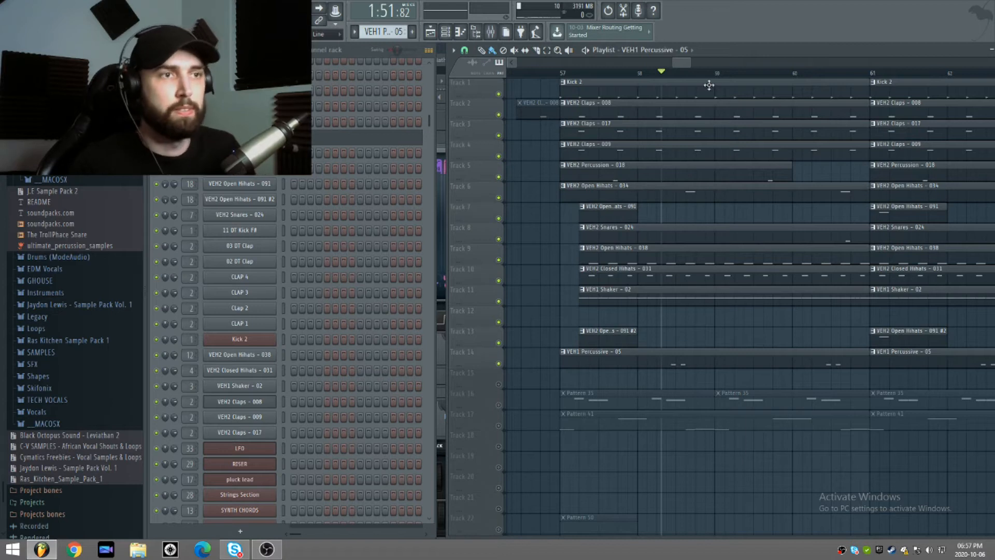
pyautogui.scroll(-3, 709, 85)
pyautogui.scroll(-2, 596, 234)
pyautogui.keyDown('ctrl'); pyautogui.click(499, 363); pyautogui.keyUp('ctrl')
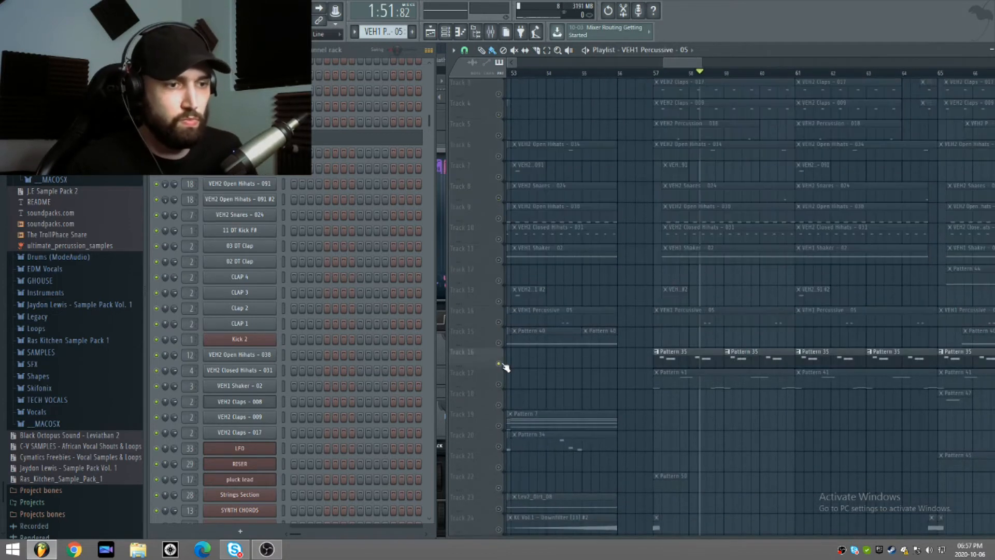
pyautogui.scroll(-2, 677, 80)
# - Unmute Tracks 1 to 14 and mute Track 16
pyautogui.click(500, 322)
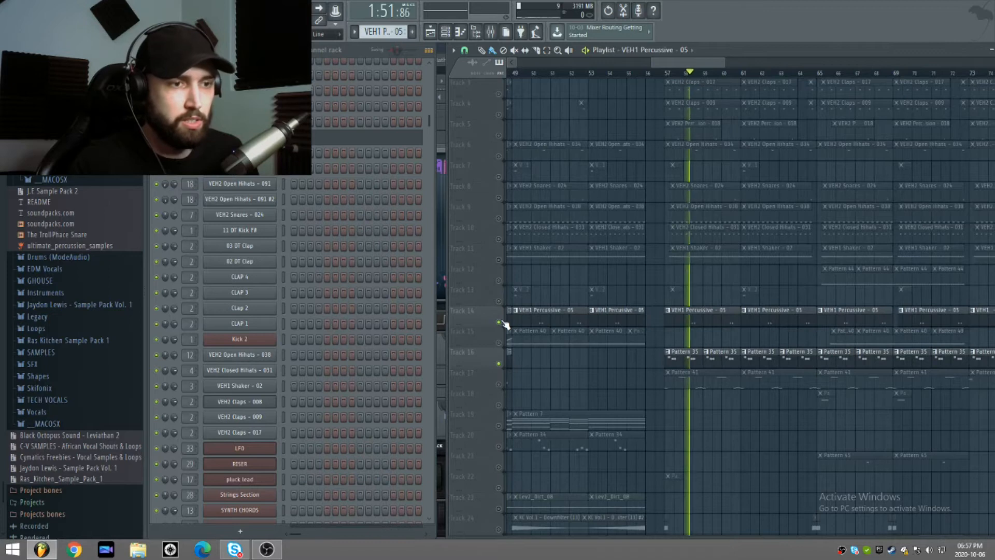
pyautogui.click(499, 301)
pyautogui.click(499, 363)
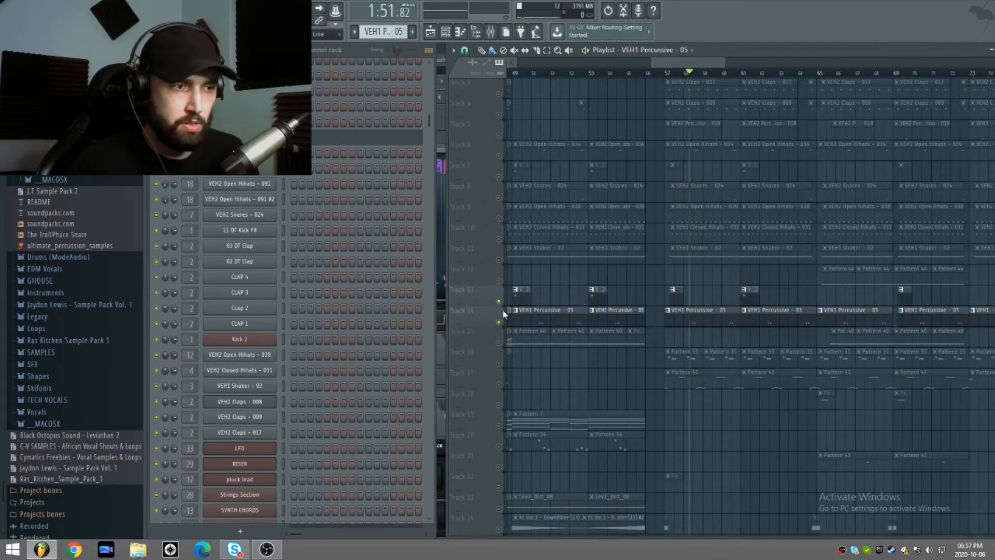
pyautogui.moveTo(499, 262); pyautogui.dragTo(502, 142)
pyautogui.click(499, 136)
pyautogui.click(499, 116)
pyautogui.scroll(2, 532, 159)
pyautogui.click(500, 136)
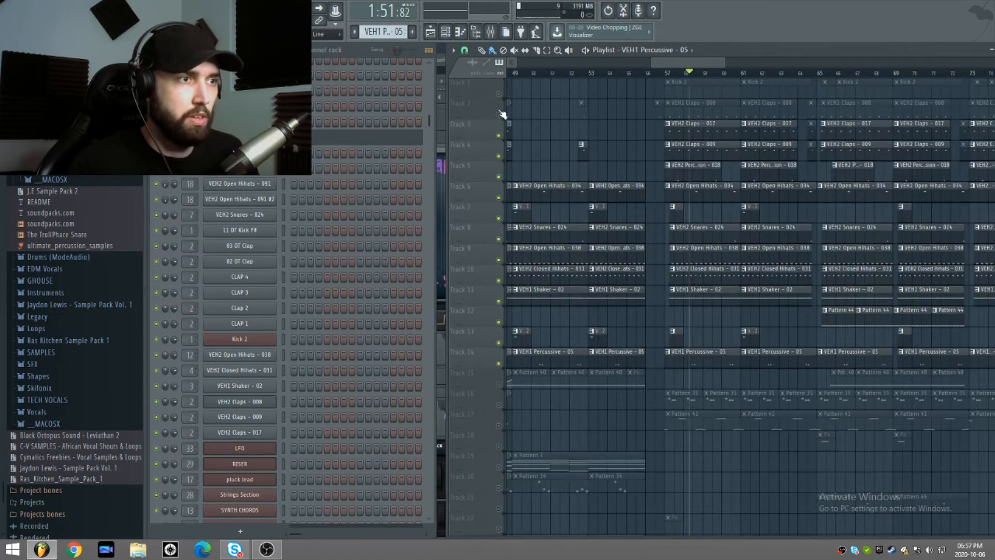
pyautogui.click(500, 114)
pyautogui.click(500, 95)
# - Play the song from bar 65 with only Track 12's Pattern 44 soloed
pyautogui.moveTo(679, 69); pyautogui.dragTo(654, 77)
pyautogui.scroll(1, 653, 76)
pyautogui.click(610, 74)
pyautogui.press('space')
pyautogui.scroll(3, 627, 76)
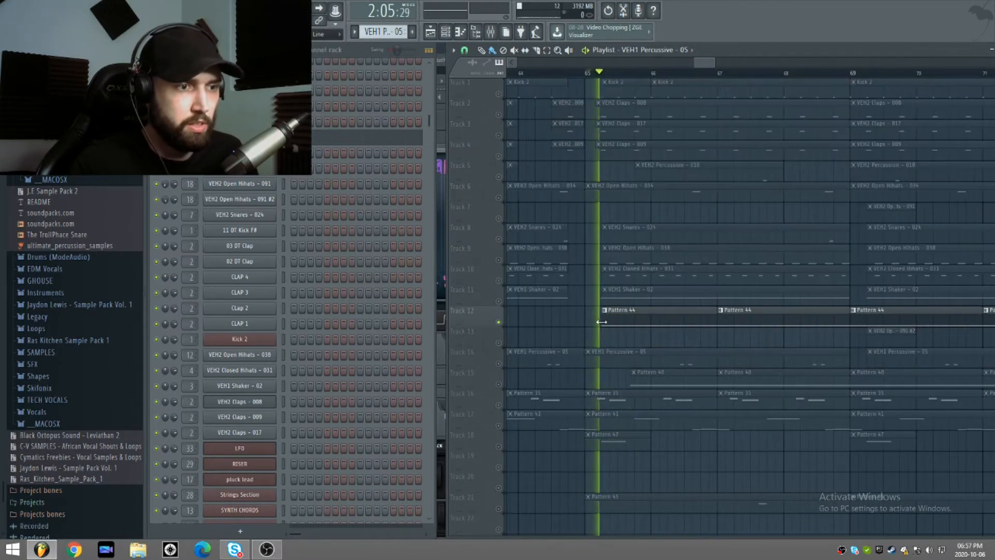
# - Open the Pattern 44 clip on Track 12 to check its contents during playback, and stop the song
pyautogui.doubleClick(622, 316)
pyautogui.press('F7')
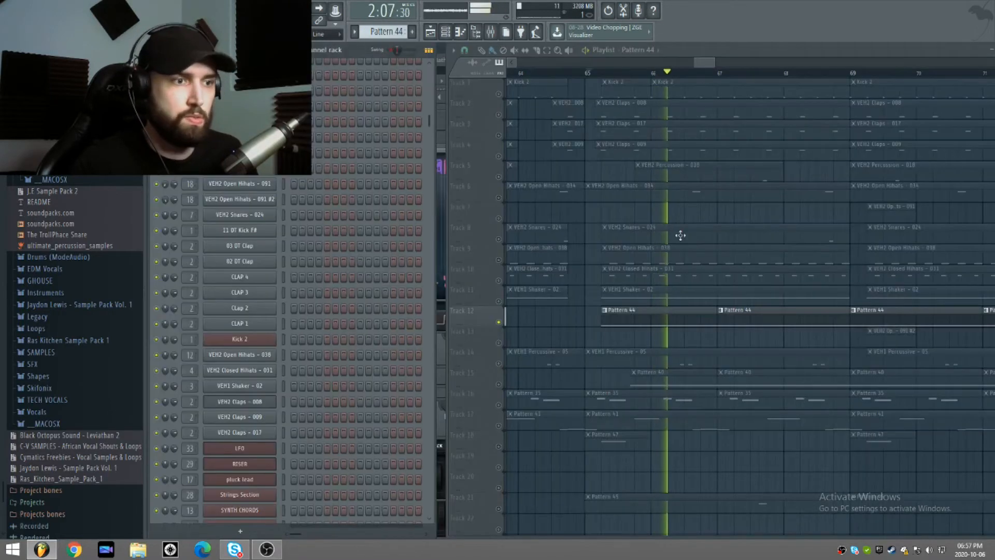
pyautogui.press('space')
# - Unmute Tracks 1 to 11 and play the drums from bar 65 together with Pattern 44
pyautogui.moveTo(497, 306); pyautogui.dragTo(498, 115)
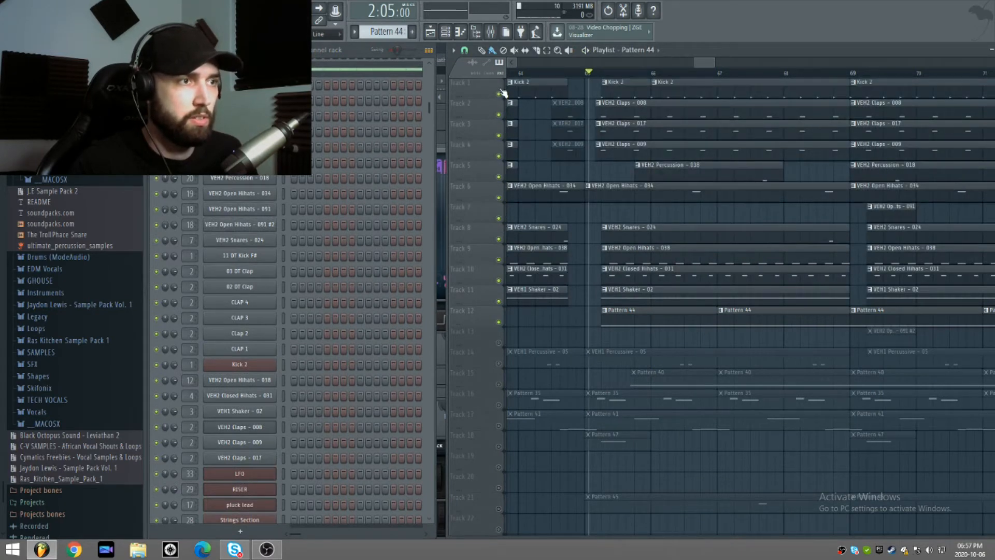
pyautogui.scroll(-12, 581, 269)
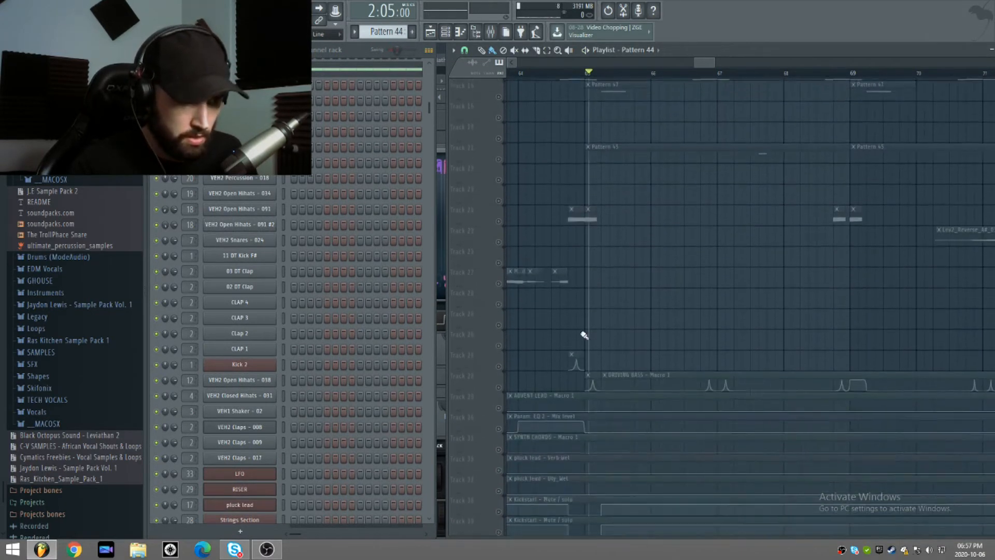
pyautogui.scroll(7, 588, 322)
pyautogui.press('space')
# - Unmute Tracks 13, 14 and 15 while the song plays
pyautogui.scroll(3, 676, 173)
pyautogui.scroll(-3, 588, 202)
pyautogui.moveTo(500, 220); pyautogui.dragTo(500, 199)
pyautogui.click(499, 240)
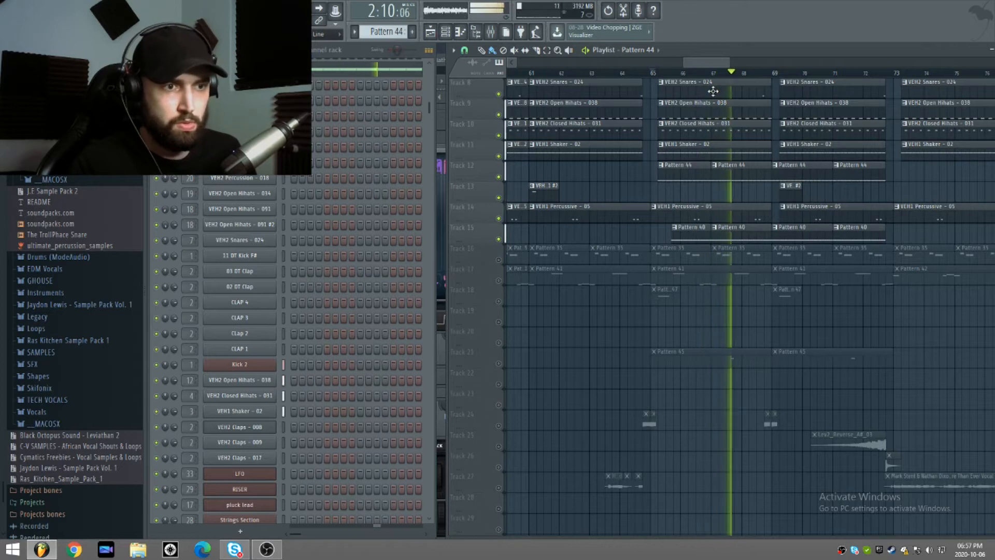
# - Solo Track 15 to hear Pattern 40 on its own
pyautogui.scroll(2, 716, 79)
pyautogui.scroll(1, 726, 80)
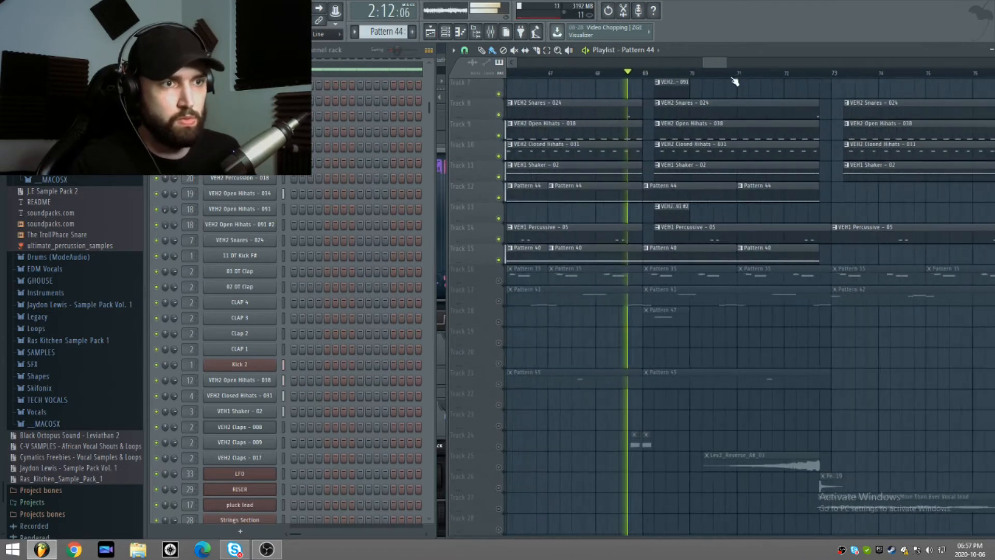
pyautogui.scroll(6, 718, 83)
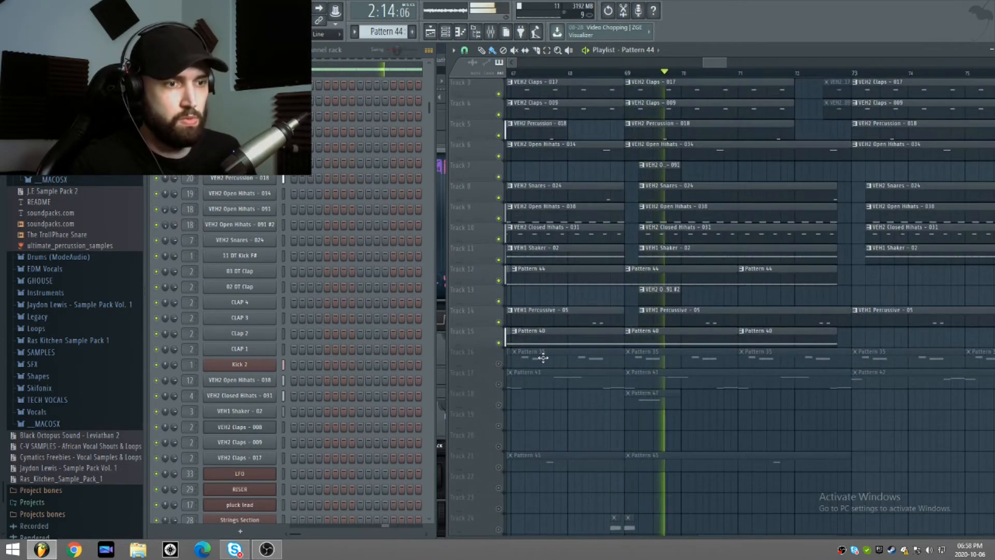
pyautogui.rightClick(499, 342)
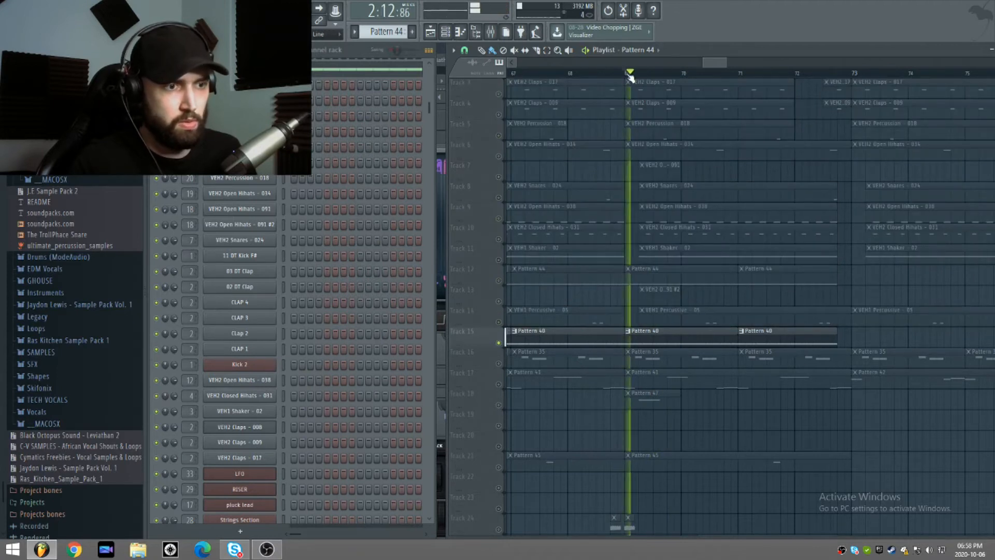
# - Open the Pattern 40 clip on Track 15 and select all shaker notes to examine their velocities
pyautogui.doubleClick(646, 341)
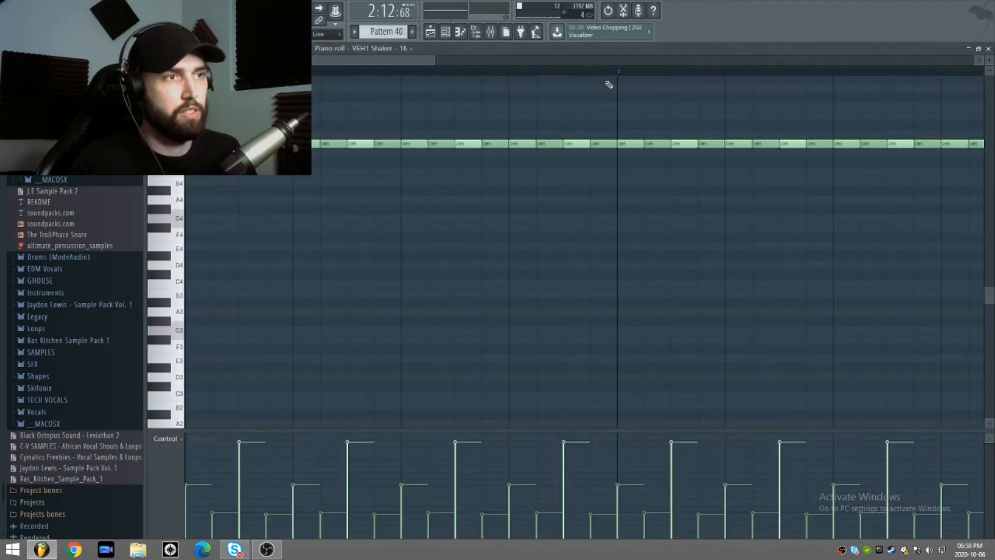
pyautogui.scroll(-1, 639, 74)
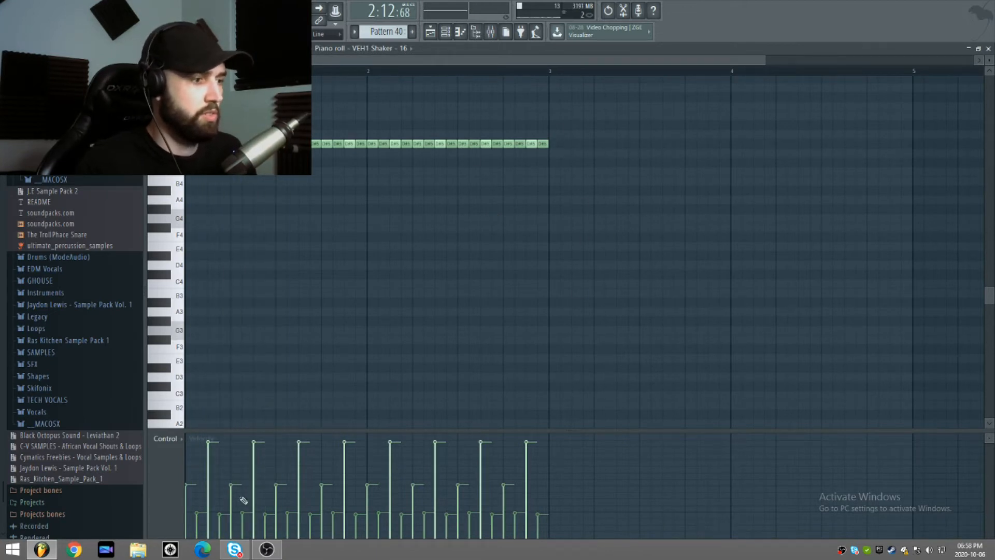
pyautogui.moveTo(634, 310); pyautogui.dragTo(186, 111)
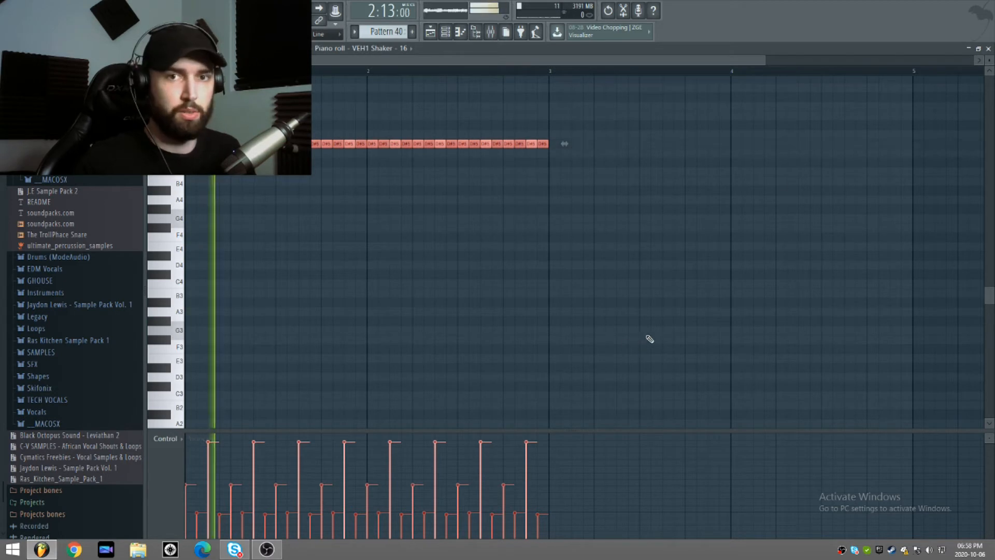
pyautogui.press('F7')
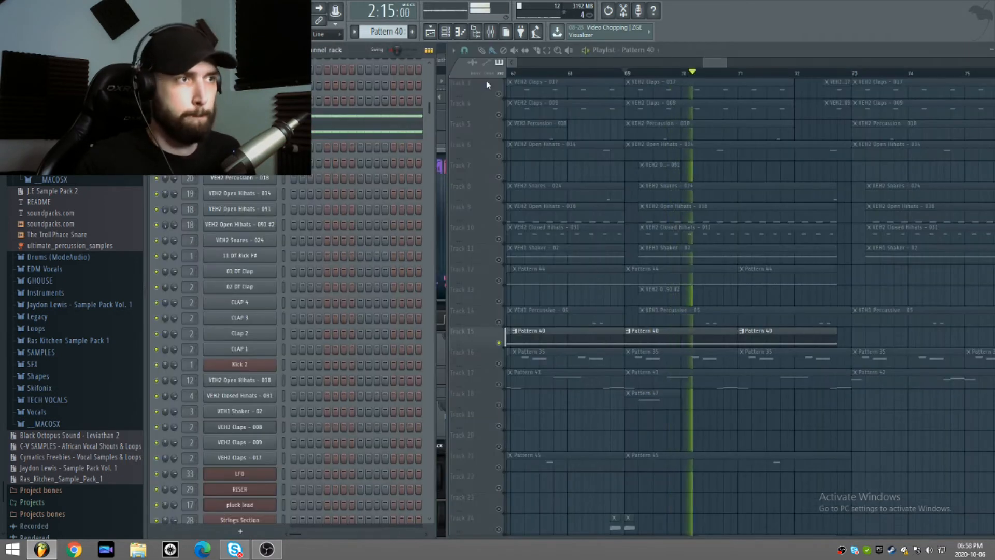
# - Play the soloed Pattern 40 on Track 15 from bar 69
pyautogui.press('space')
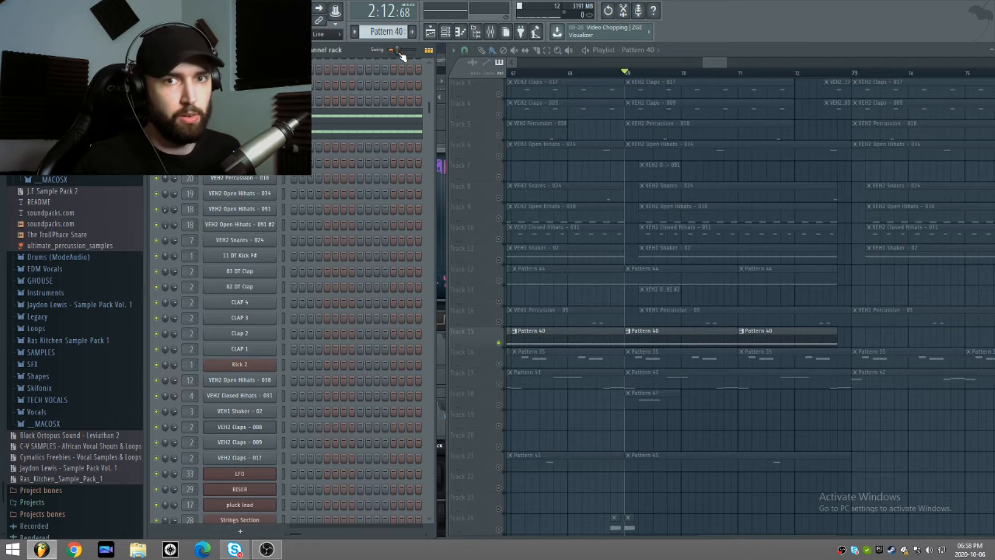
pyautogui.press('space')
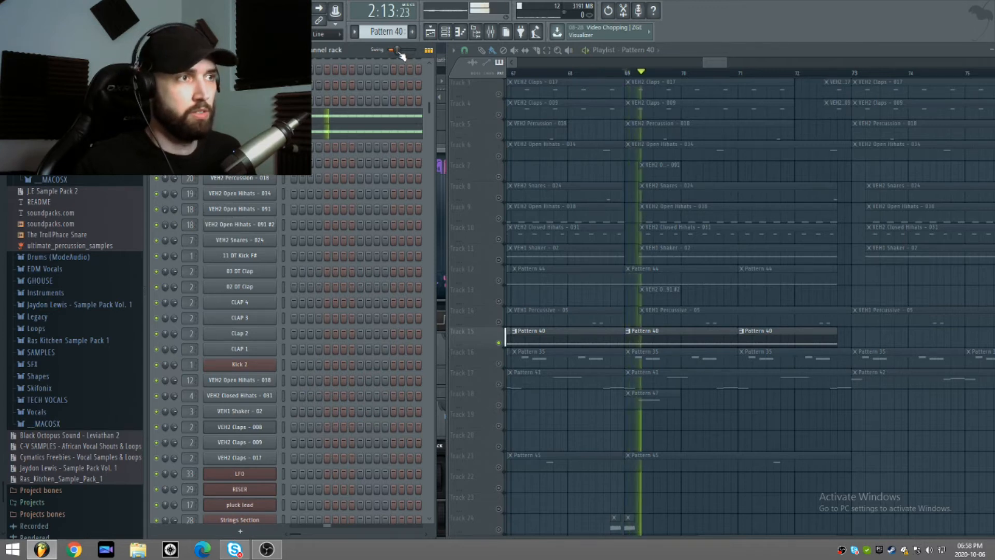
pyautogui.press('space')
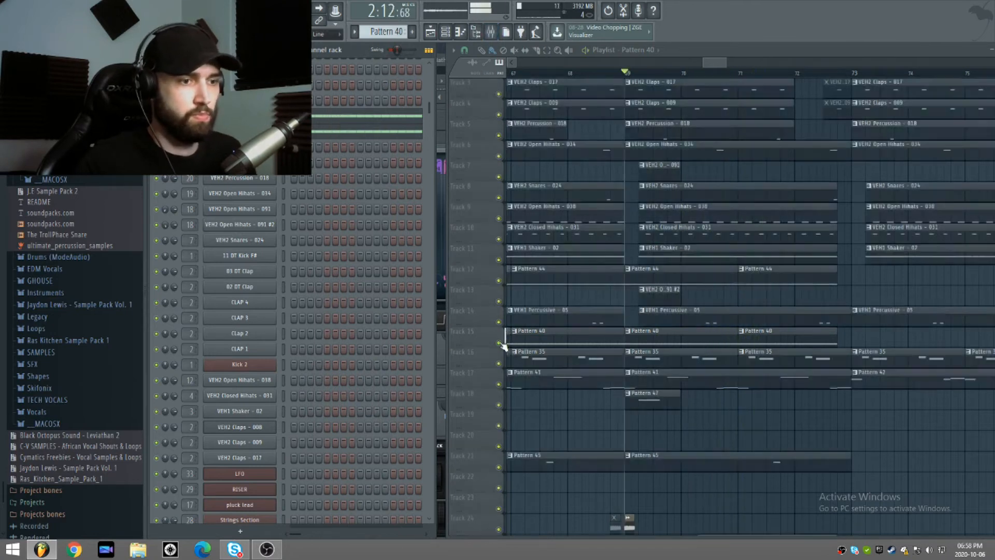
# - Unmute Tracks 1 to 14 alongside Track 15 and play the combined drum layers from bar 69
pyautogui.click(498, 321)
pyautogui.press('space')
pyautogui.click(498, 281)
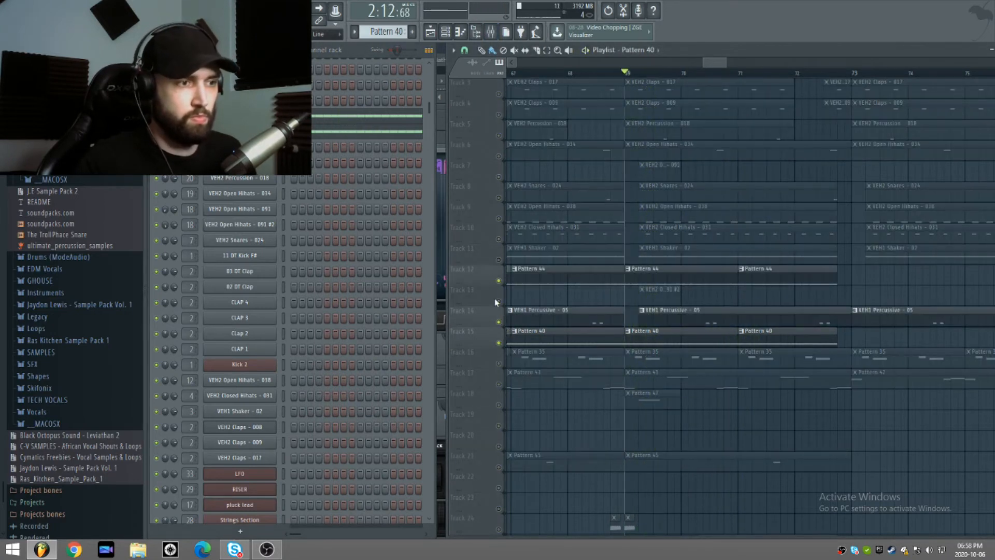
pyautogui.click(499, 260)
pyautogui.click(499, 239)
pyautogui.click(498, 218)
pyautogui.click(499, 197)
pyautogui.click(499, 176)
pyautogui.click(499, 156)
pyautogui.click(498, 136)
pyautogui.click(498, 114)
pyautogui.click(498, 94)
pyautogui.scroll(2, 499, 99)
pyautogui.click(499, 94)
pyautogui.press('space')
# - Unmute Track 21 and listen to Pattern 45 together with the drum tracks
pyautogui.scroll(-8, 677, 359)
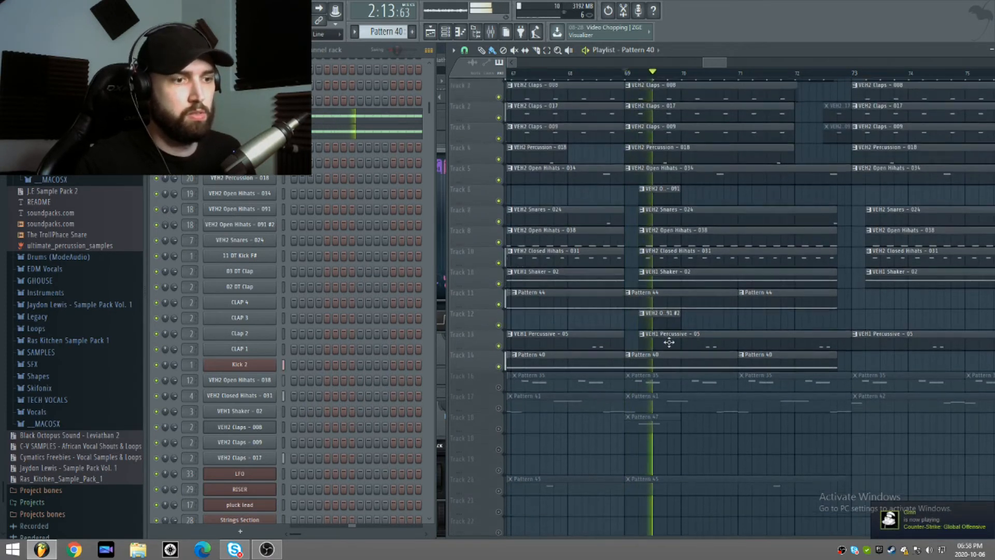
pyautogui.scroll(-9, 668, 363)
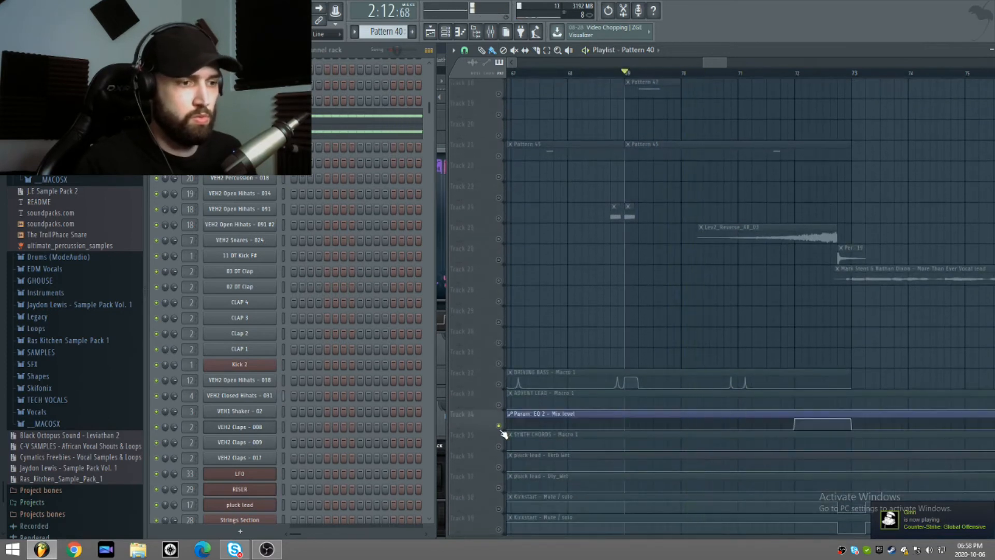
pyautogui.scroll(5, 708, 298)
pyautogui.click(499, 251)
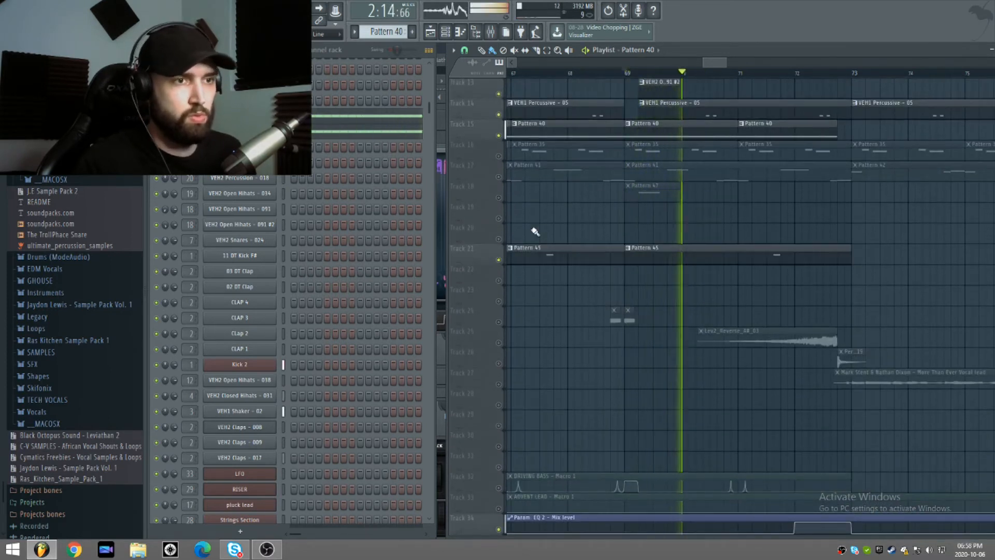
pyautogui.scroll(3, 656, 219)
pyautogui.scroll(1, 656, 219)
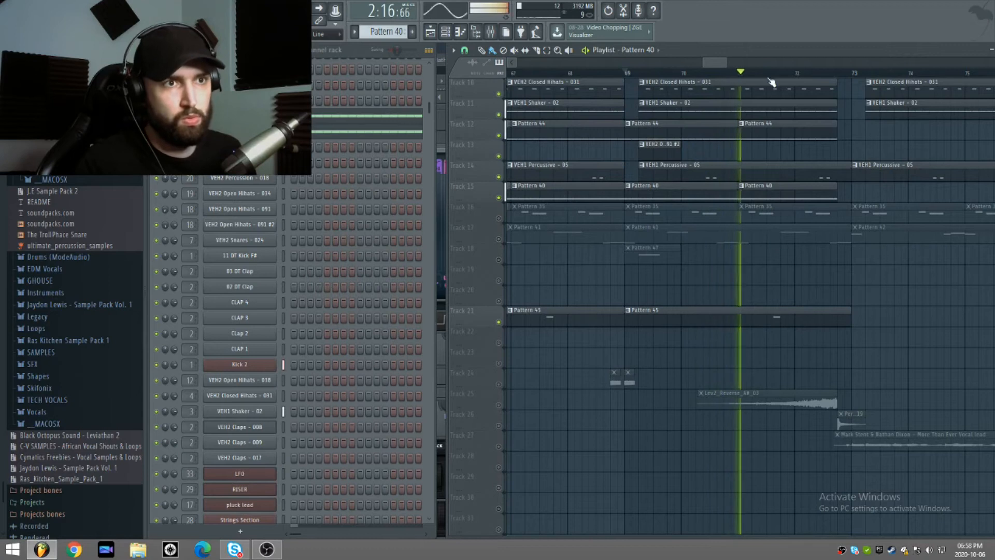
pyautogui.scroll(3, 792, 151)
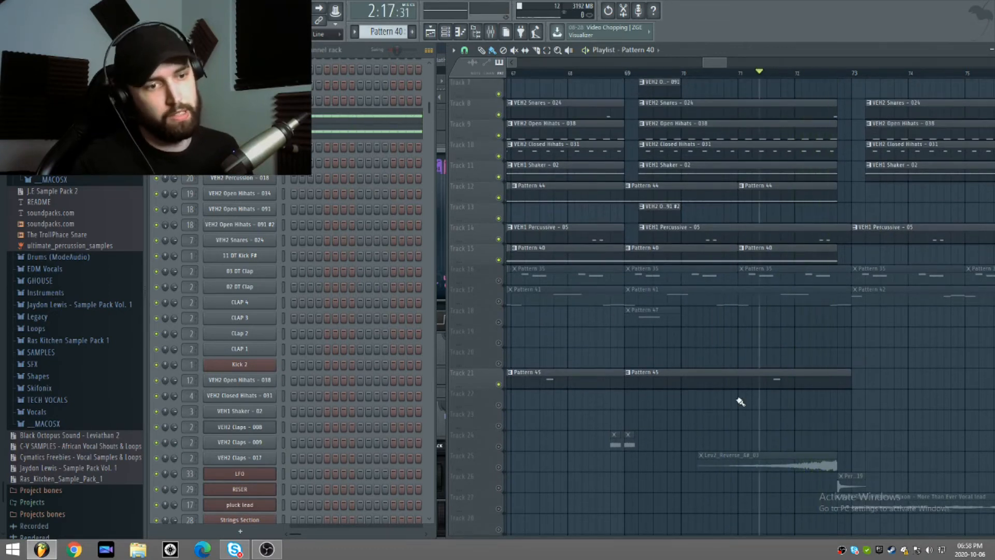
# - Maximize the playlist and play the full arrangement from bar 57
pyautogui.scroll(-2, 570, 378)
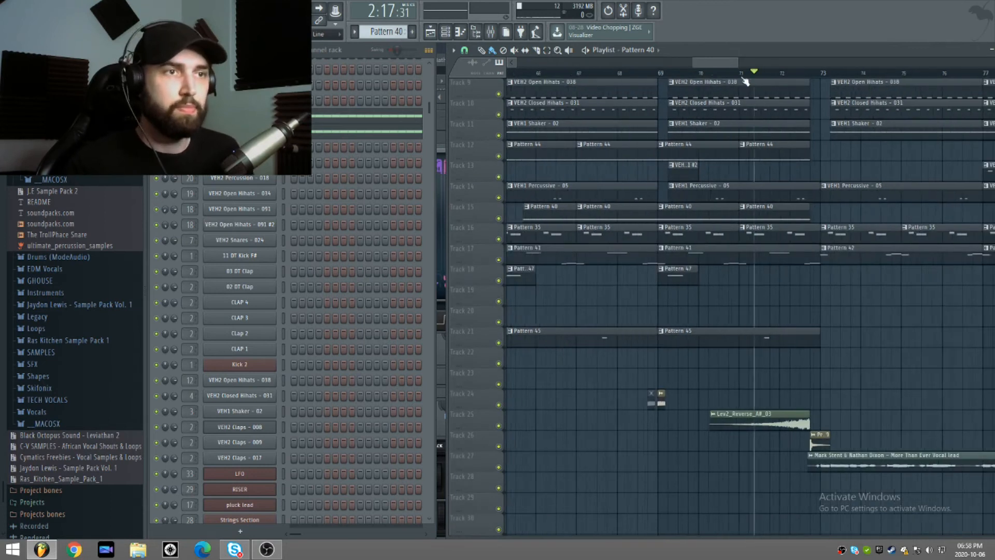
pyautogui.scroll(-6, 744, 78)
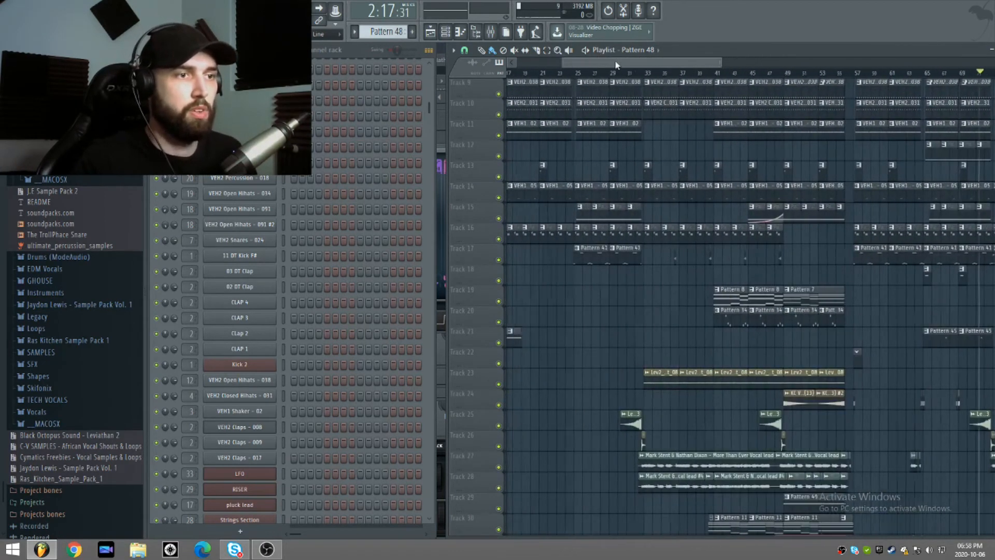
pyautogui.doubleClick(725, 48)
pyautogui.scroll(2, 674, 75)
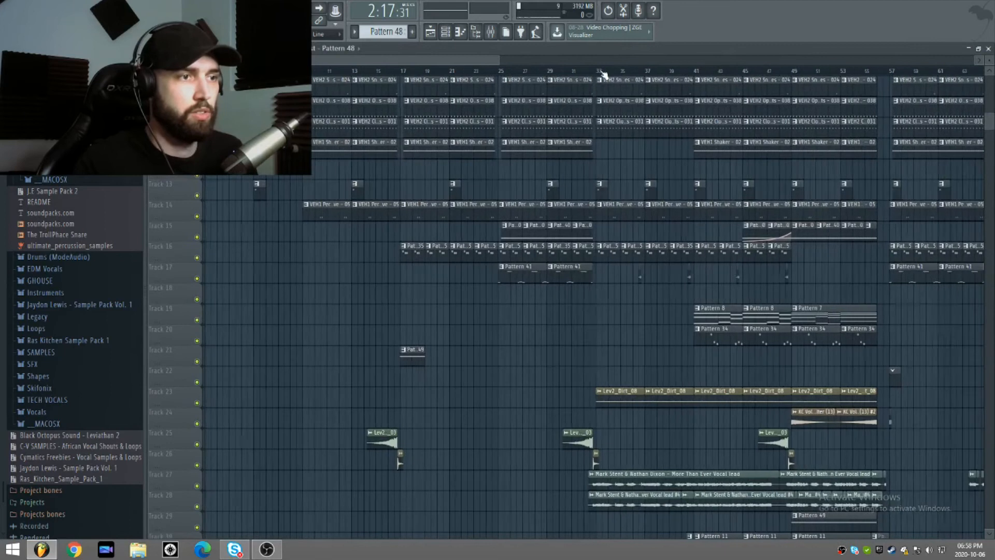
pyautogui.scroll(3, 596, 74)
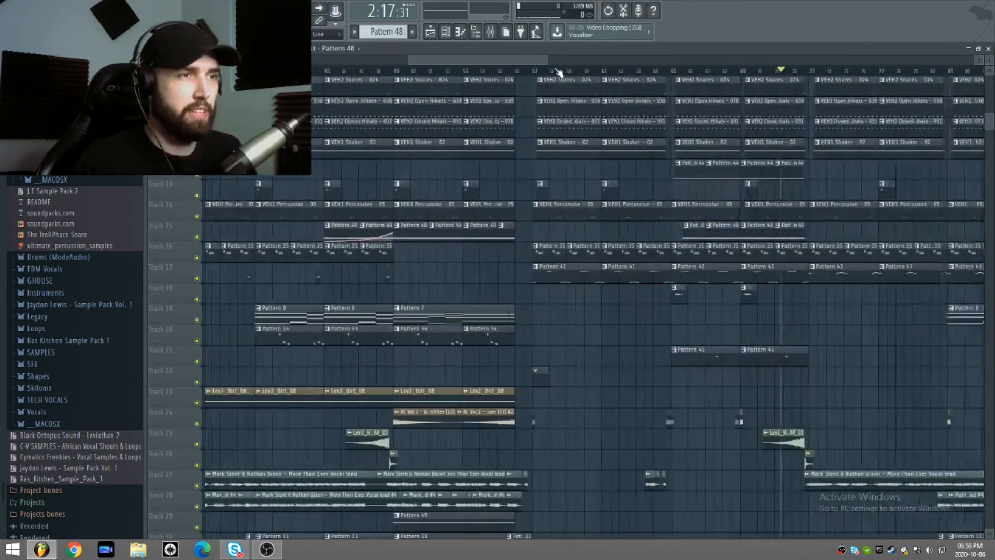
pyautogui.click(512, 74)
pyautogui.scroll(1, 515, 77)
pyautogui.press('space')
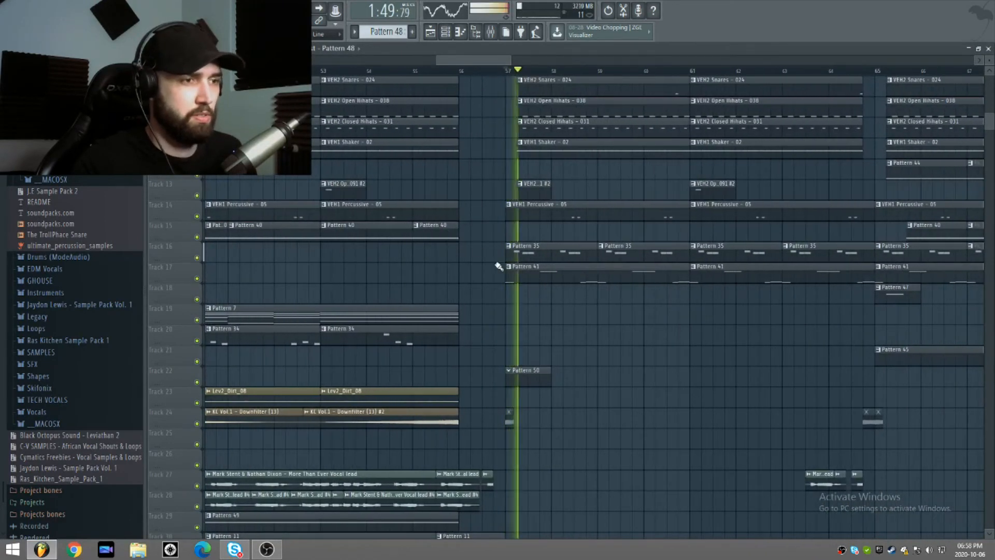
# - Solo Track 16 and open its Pattern 35 clip to follow the PLUCK BASS C notes during playback
pyautogui.rightClick(197, 258)
pyautogui.press('space')
pyautogui.press('space')
pyautogui.doubleClick(516, 251)
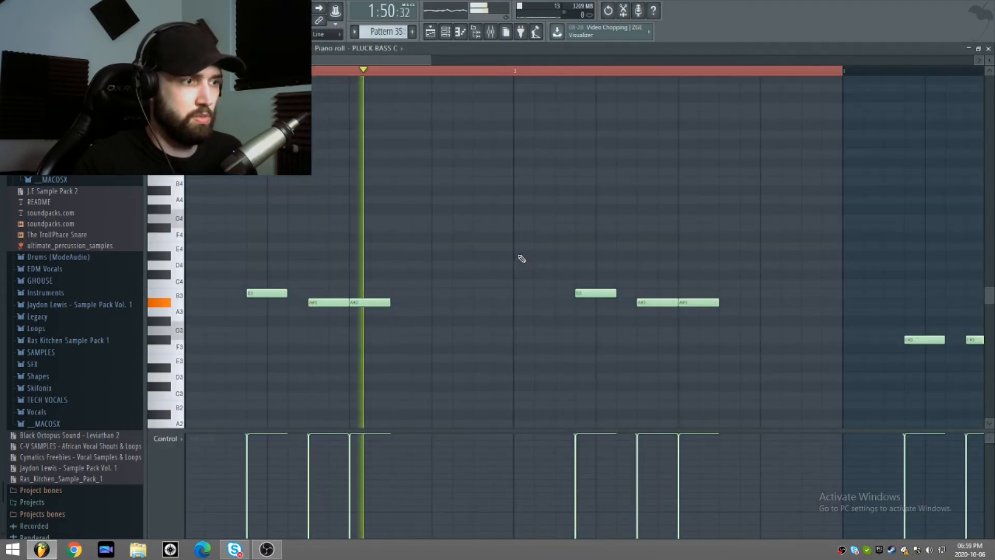
pyautogui.scroll(-3, 724, 73)
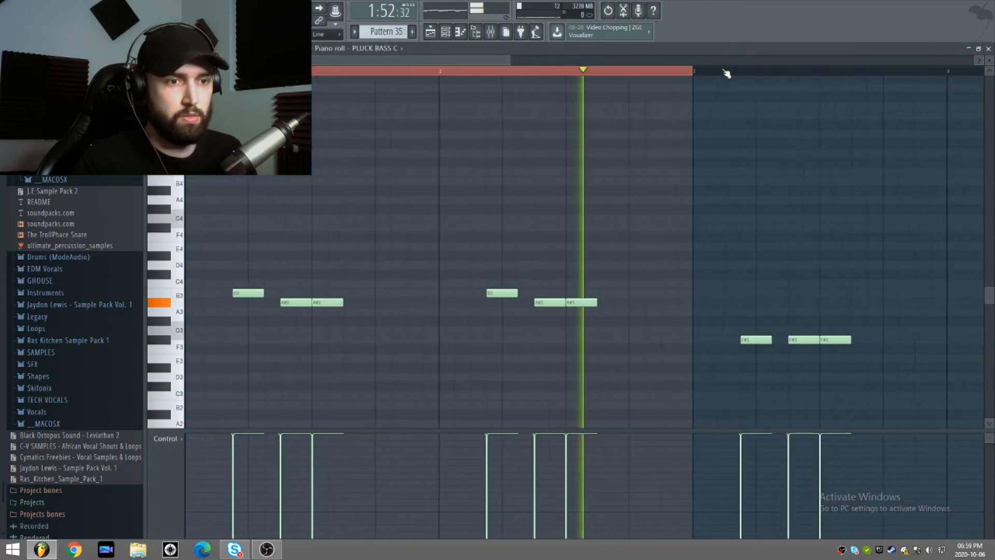
pyautogui.scroll(-4, 723, 75)
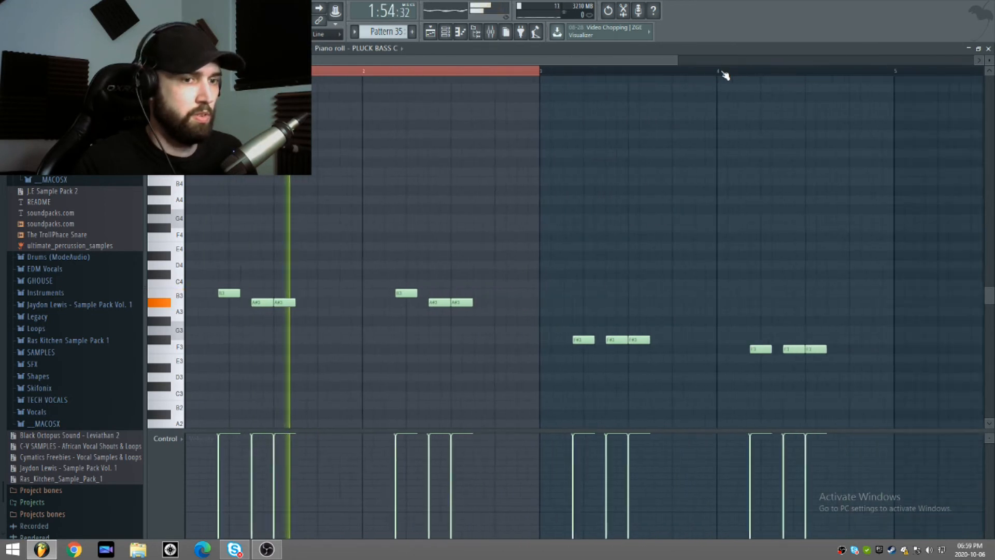
# - Clear the time selection in the PLUCK BASS C piano roll and replay the bass line
pyautogui.press('space')
pyautogui.moveTo(445, 262); pyautogui.dragTo(783, 427)
pyautogui.moveTo(456, 73); pyautogui.dragTo(186, 73)
pyautogui.keyDown('ctrl'); pyautogui.click(417, 298); pyautogui.keyUp('ctrl')
pyautogui.scroll(1, 320, 59)
pyautogui.press('space')
pyautogui.scroll(-3, 312, 222)
pyautogui.press('space')
# - Highlight the A#3 note pairs in bars 1 and 2 and the first B3 note to compare their pitches
pyautogui.moveTo(238, 242); pyautogui.dragTo(445, 268)
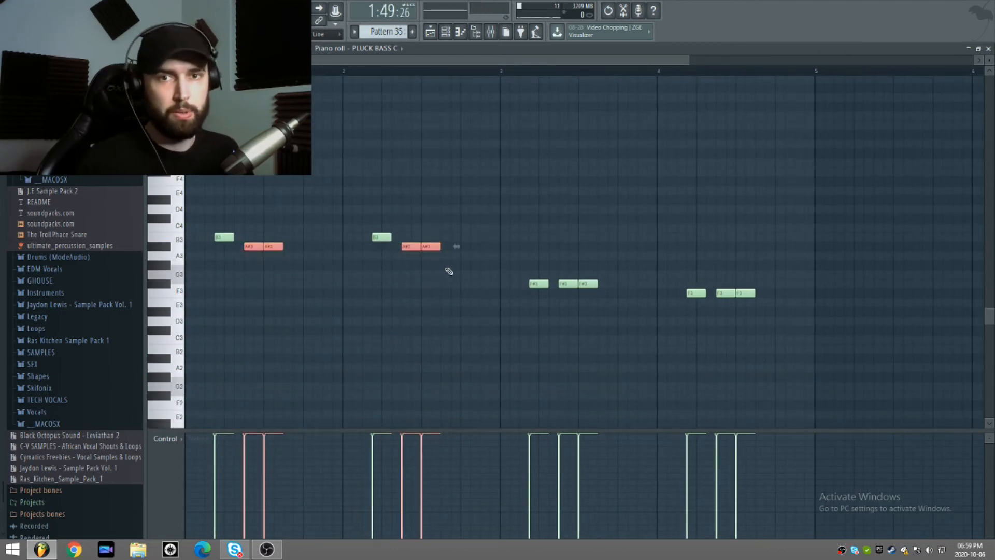
pyautogui.moveTo(205, 214); pyautogui.dragTo(239, 246)
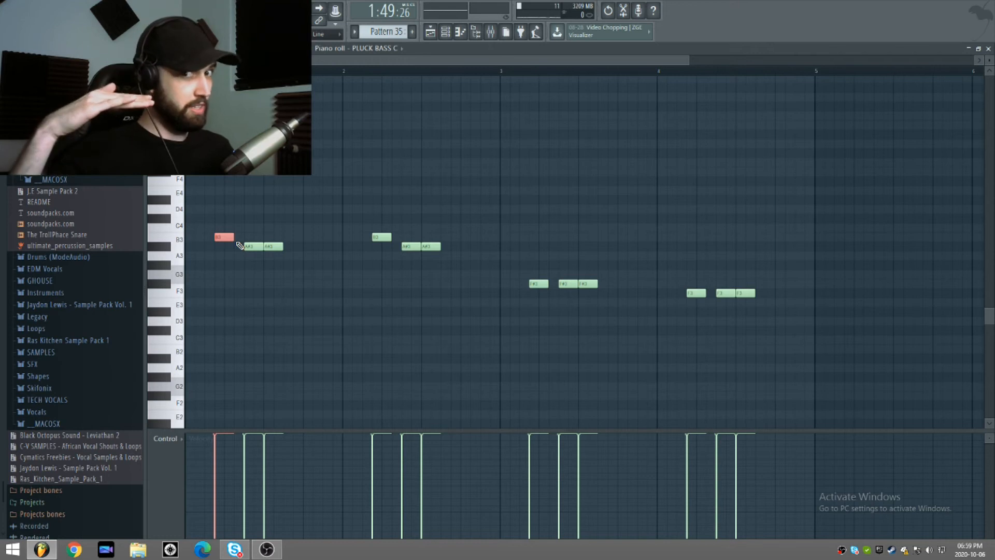
pyautogui.moveTo(239, 246); pyautogui.dragTo(344, 271)
pyautogui.click(378, 333)
# - Return to the playlist and open the PLUCK BASS C channel's Serum synth, moving its window beside the channel rack
pyautogui.press('space')
pyautogui.press('F7')
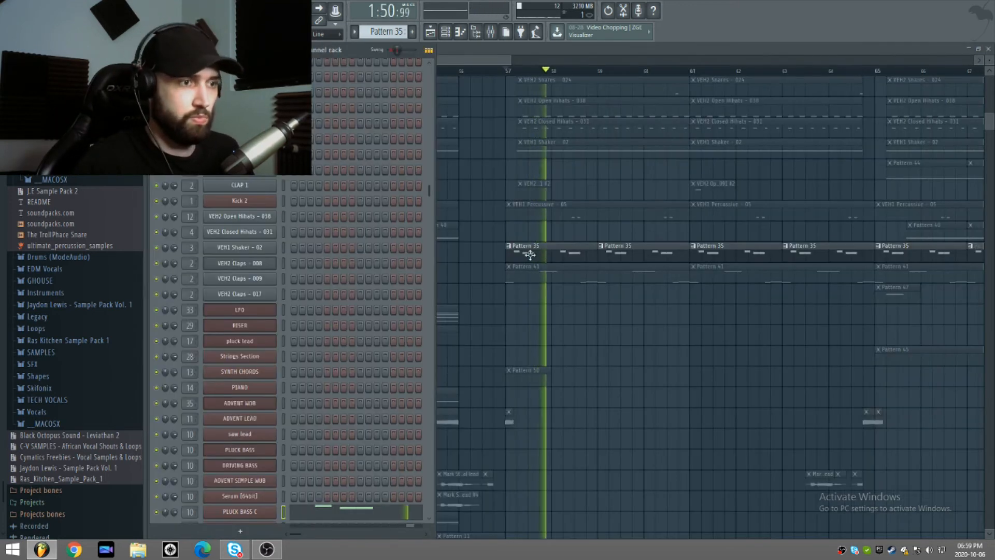
pyautogui.scroll(-4, 358, 348)
pyautogui.press('space')
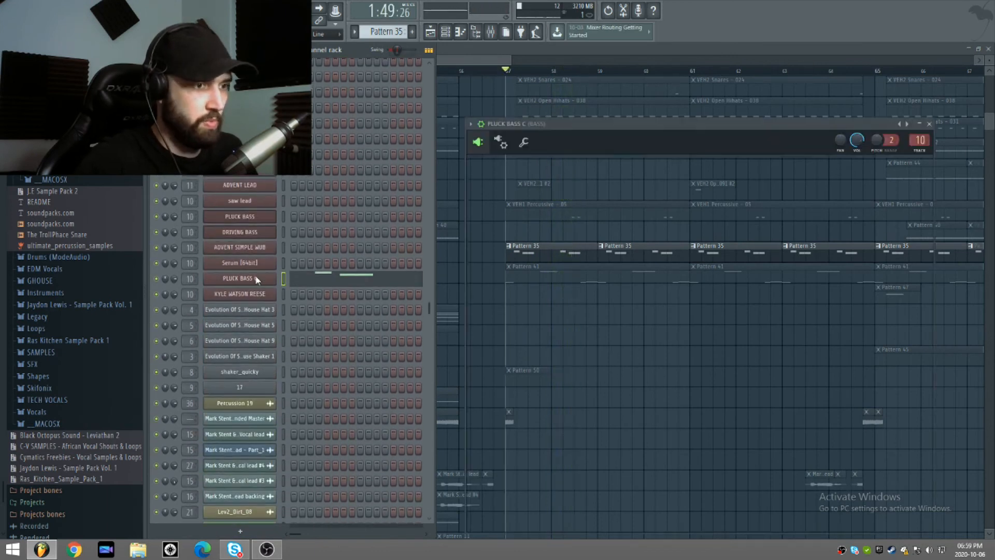
pyautogui.click(239, 279)
pyautogui.moveTo(656, 131); pyautogui.dragTo(516, 91)
# - Play Pattern 35 while examining Serum's oscillator A wavetable, filter and envelope 1
pyautogui.press('space')
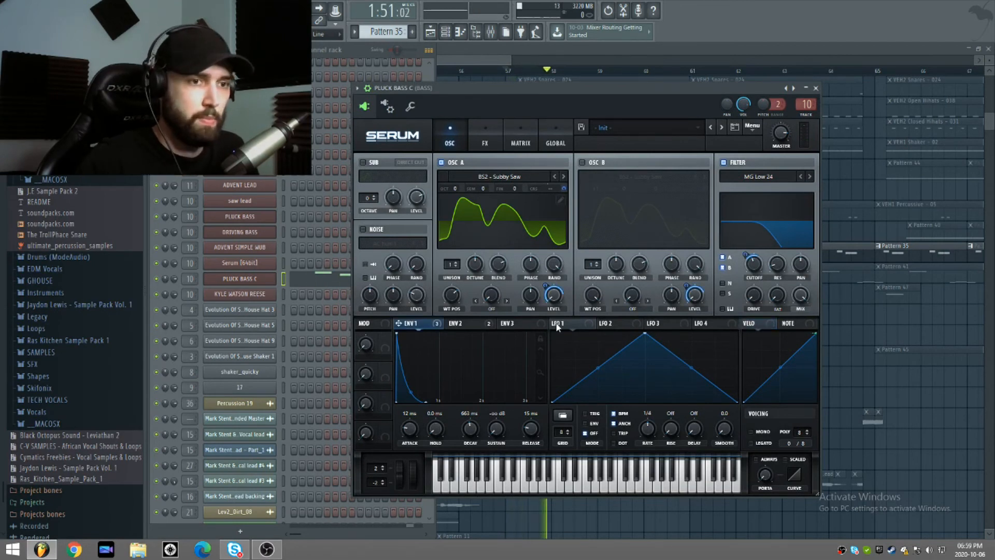
pyautogui.press('space')
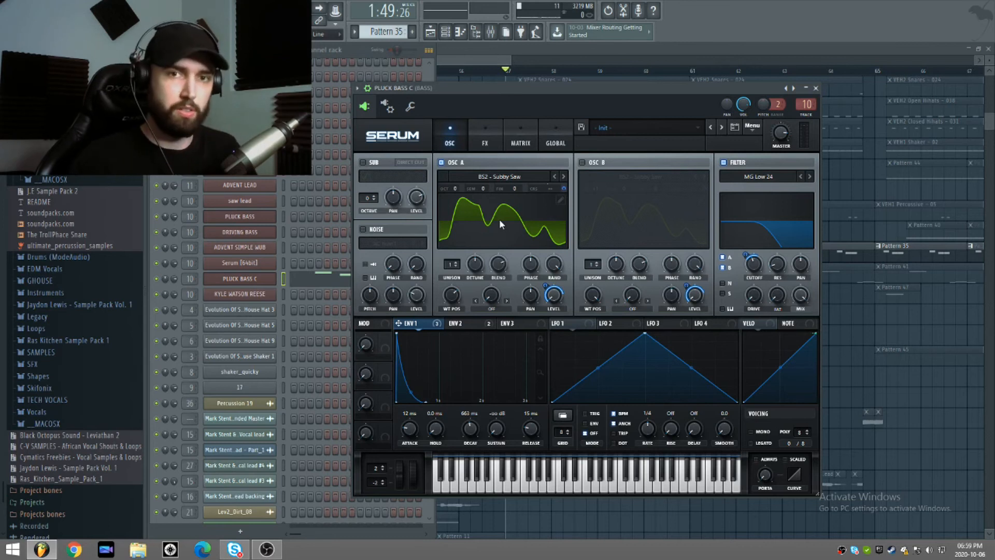
pyautogui.press('space')
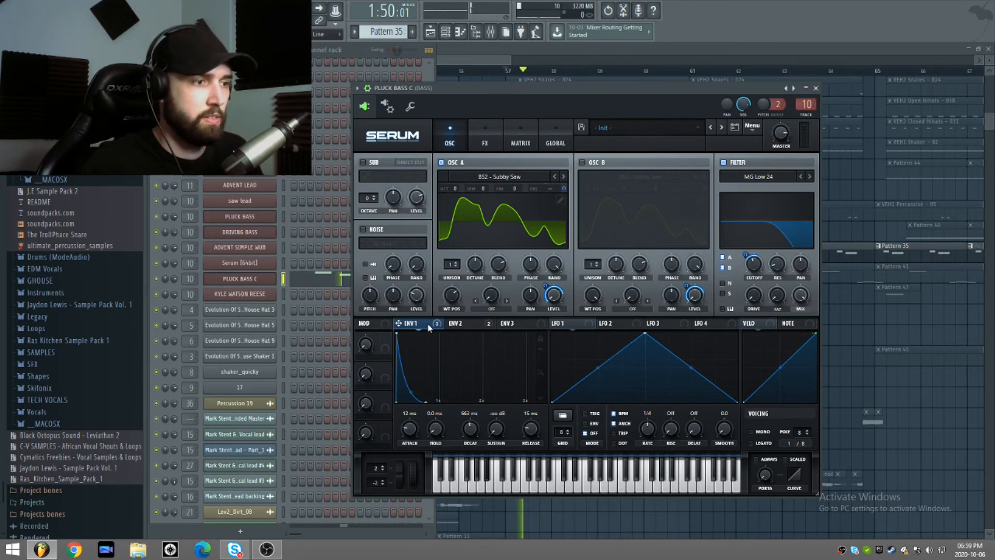
pyautogui.press('space')
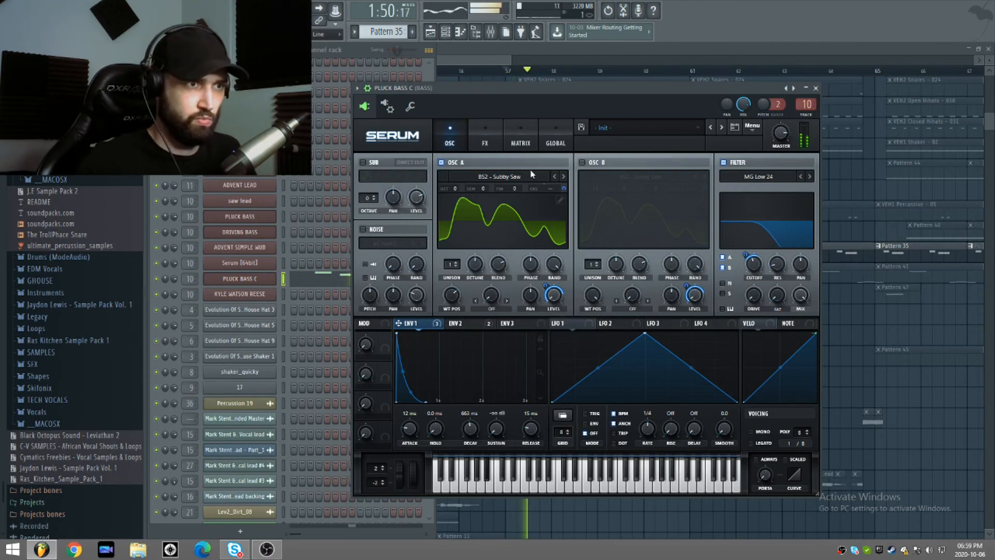
# - Inspect the Hyper/Dimension and Distortion effects of the PLUCK BASS C patch, including the distortion drive
pyautogui.click(485, 139)
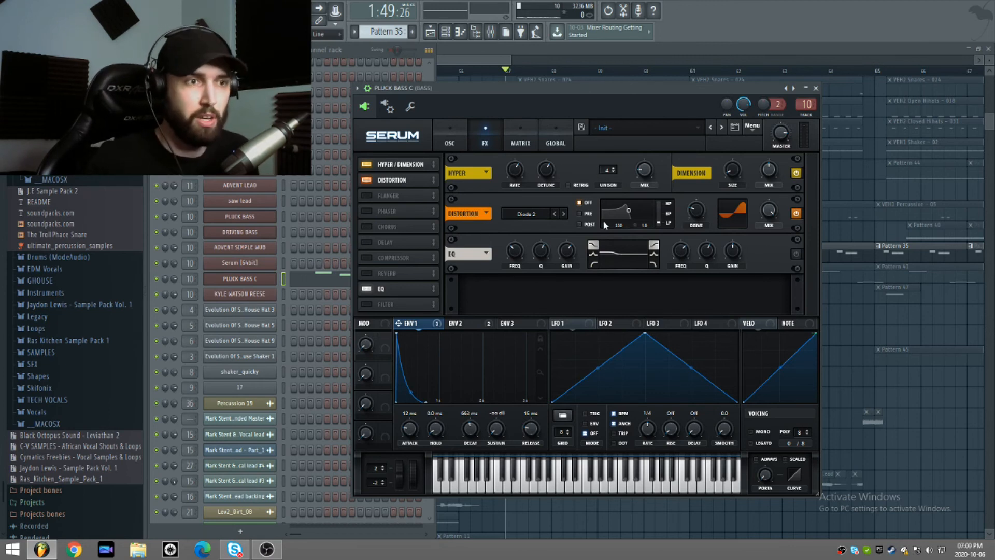
pyautogui.moveTo(695, 220)
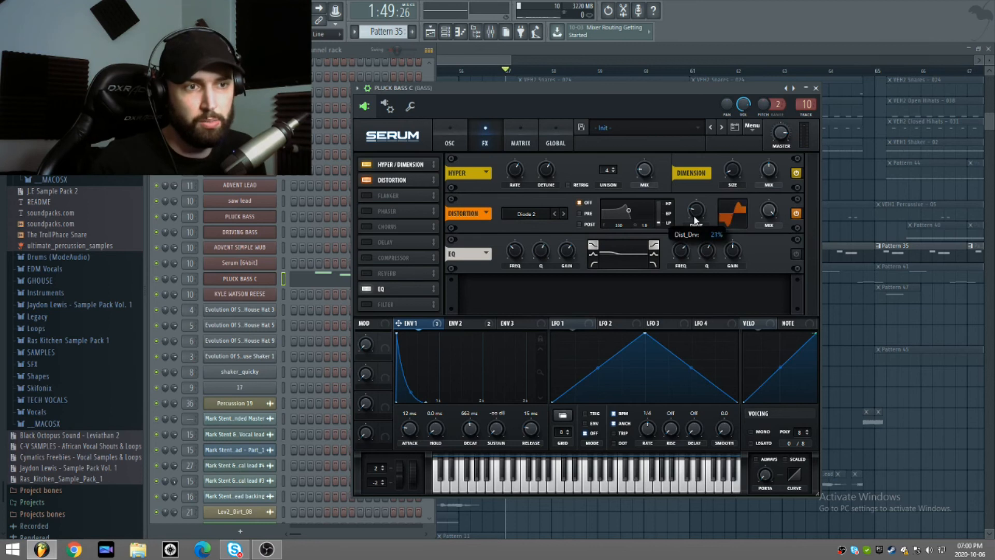
pyautogui.scroll(1, 694, 211)
pyautogui.moveTo(701, 212)
pyautogui.mouseDown()
pyautogui.moveTo(692, 186)
pyautogui.moveTo(692, 207)
pyautogui.mouseUp()
# - Return to the oscillator page and try other wavetable positions on oscillator A while Pattern 35 plays
pyautogui.click(449, 139)
pyautogui.press('space')
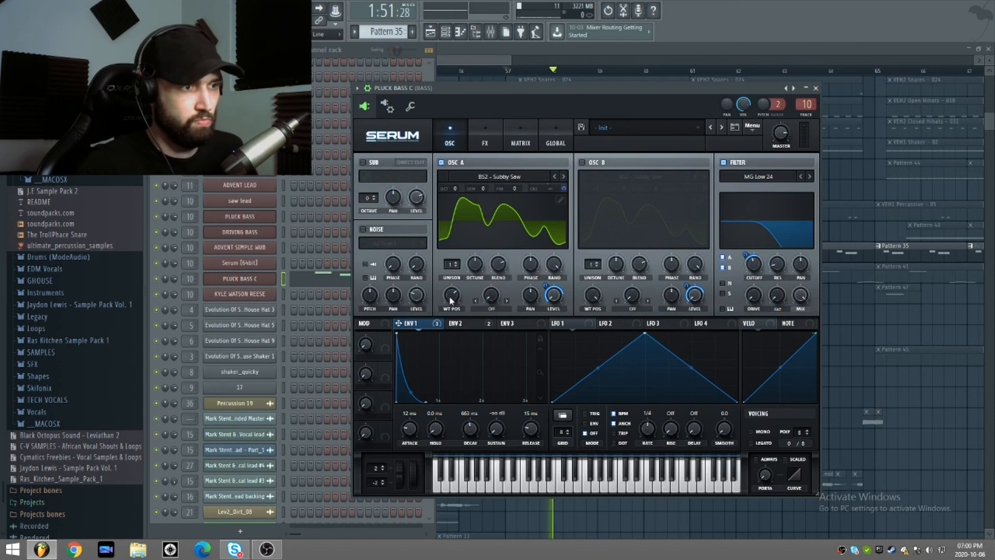
pyautogui.moveTo(449, 296); pyautogui.dragTo(450, 372)
pyautogui.moveTo(451, 321); pyautogui.dragTo(465, 330)
pyautogui.press('space')
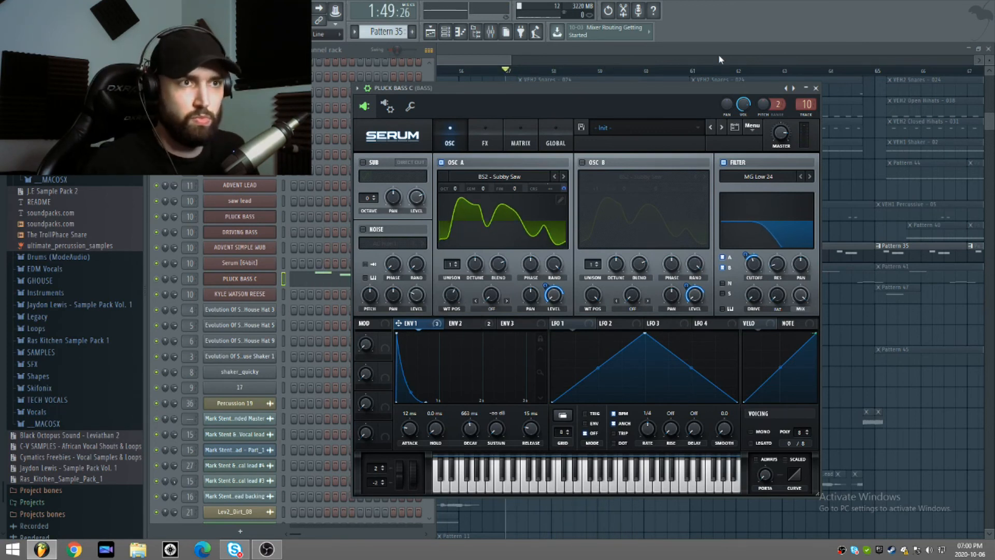
# - Unmute Track 17 in the playlist and play Pattern 41 together with Pattern 35 from bar 57
pyautogui.press('F5')
pyautogui.click(197, 278)
pyautogui.press('space')
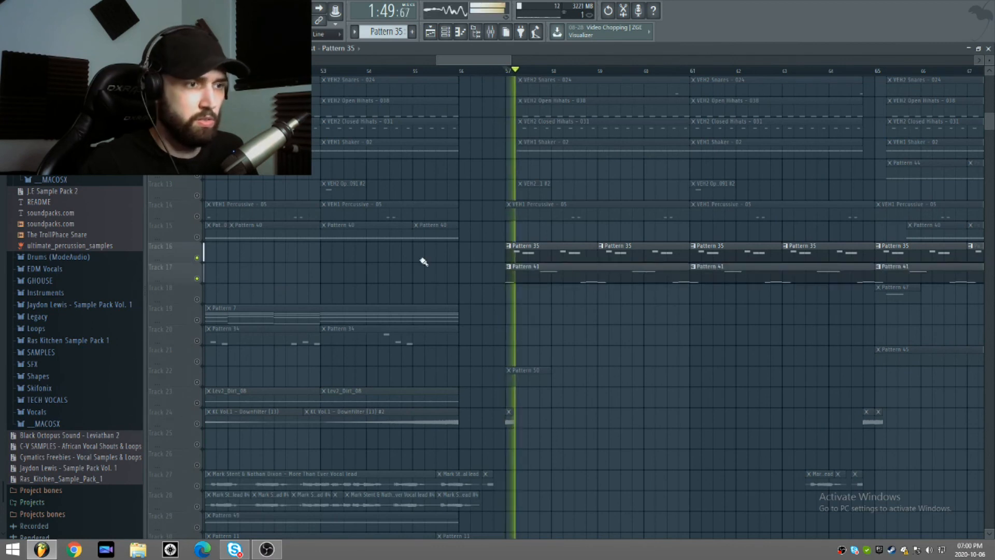
pyautogui.press('space')
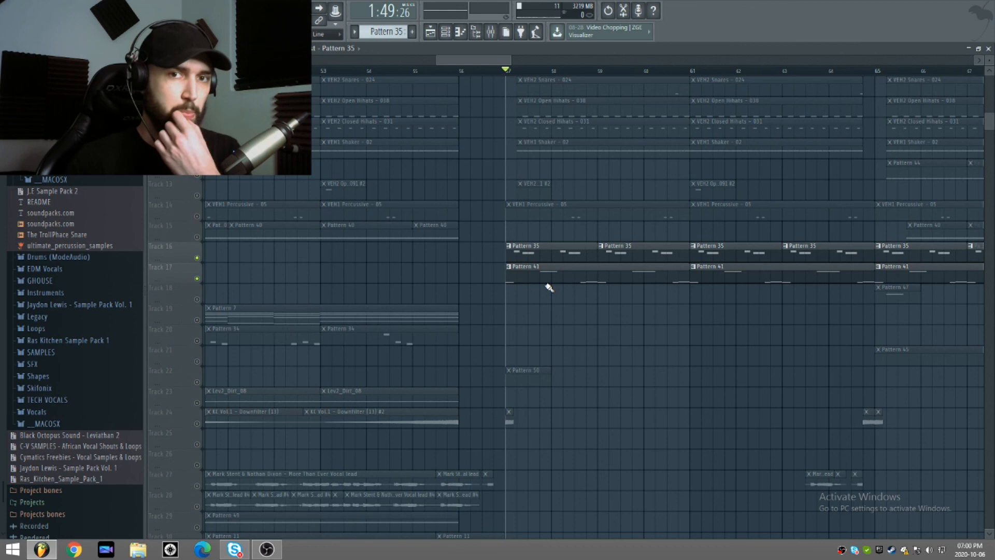
# - Open Pattern 41's notes in the piano roll, switch to the DRIVING BASS channel and audition its low A#2 note
pyautogui.doubleClick(517, 266)
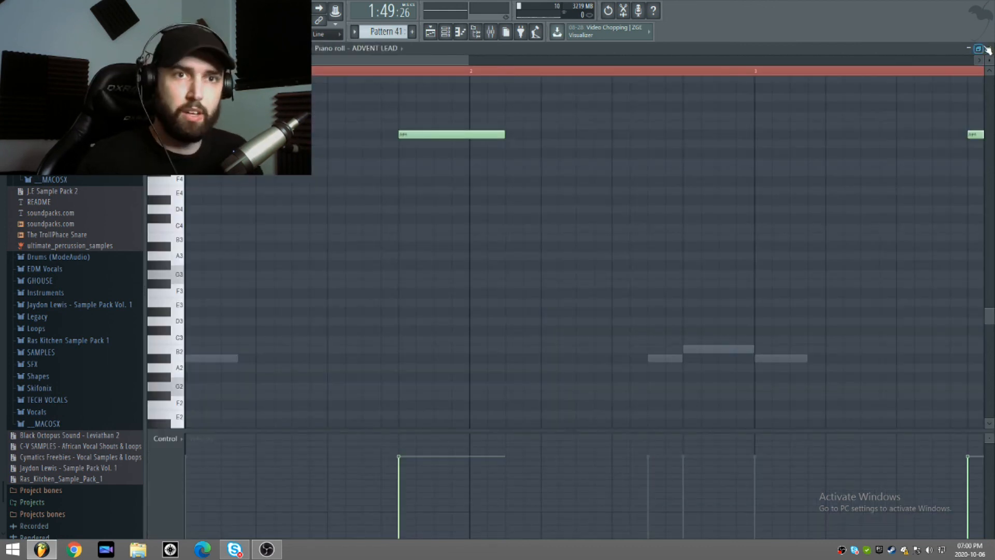
pyautogui.scroll(-2, 569, 131)
pyautogui.scroll(1, 540, 177)
pyautogui.scroll(3, 395, 305)
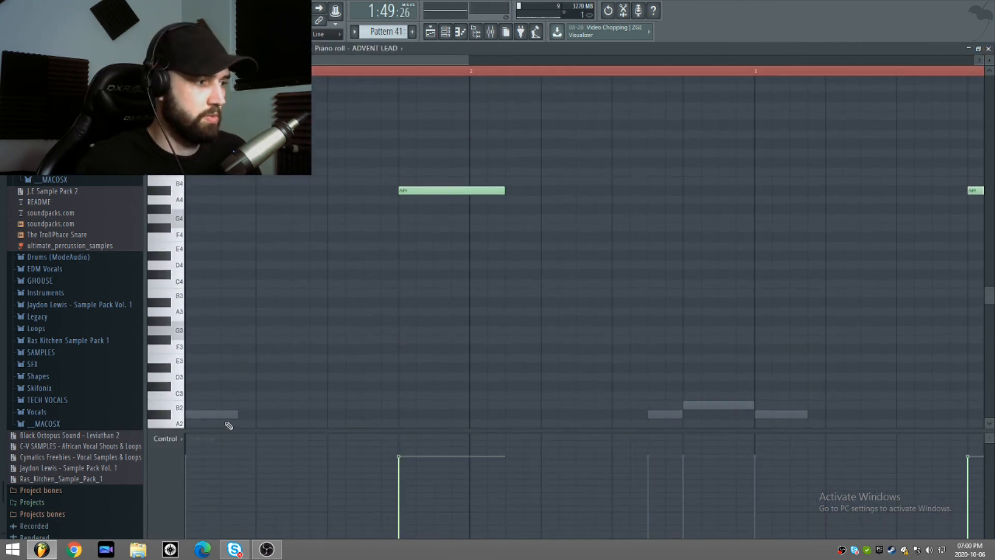
pyautogui.doubleClick(219, 416)
pyautogui.click(164, 416)
pyautogui.click(164, 416)
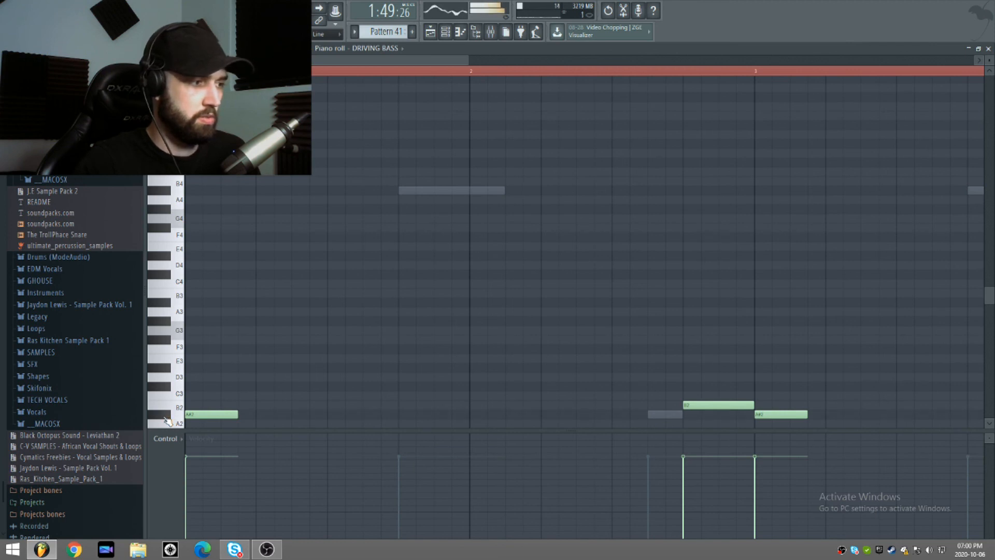
# - Close the piano roll and examine the DRIVING BASS Serum patch, from its oscillator settings to its effects page
pyautogui.click(988, 48)
pyautogui.click(262, 234)
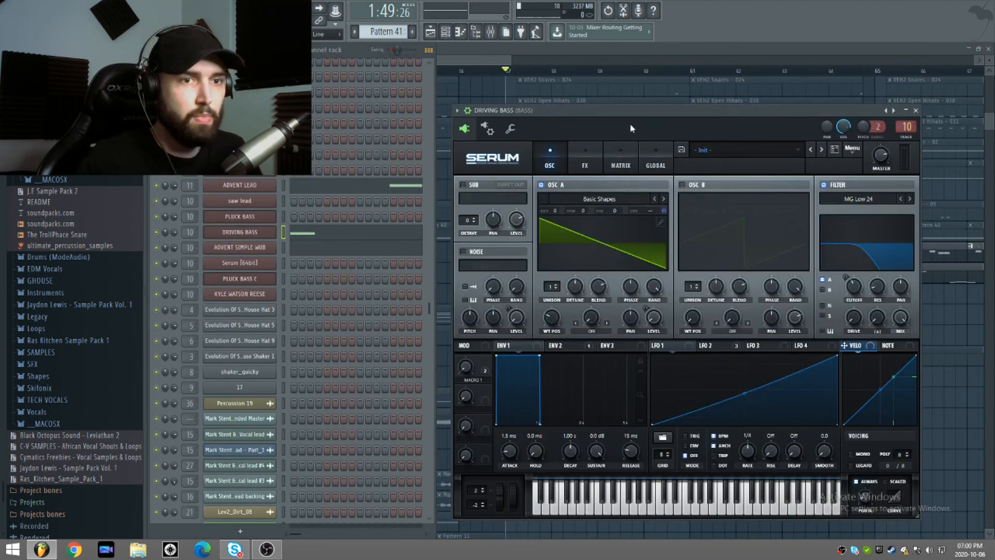
pyautogui.moveTo(630, 123); pyautogui.dragTo(560, 103)
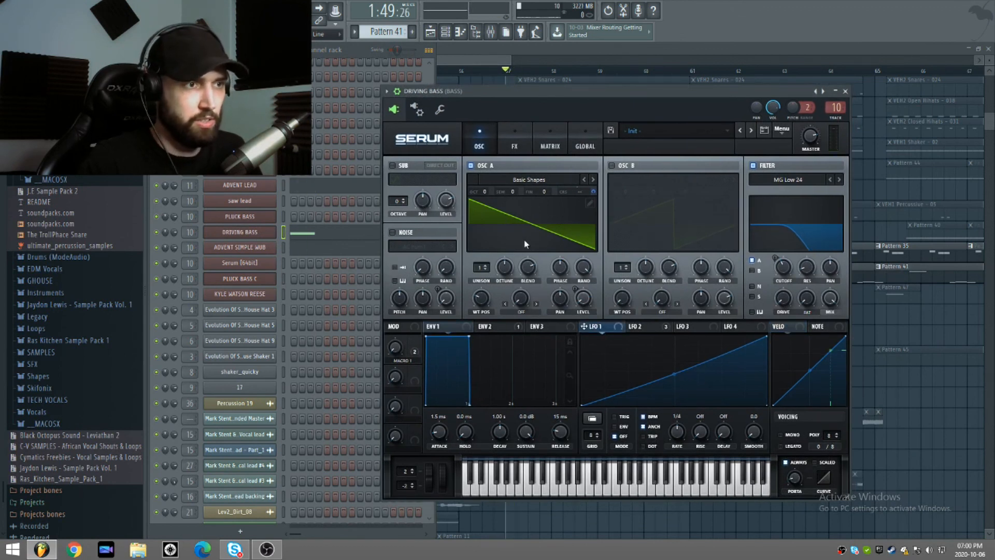
pyautogui.click(515, 136)
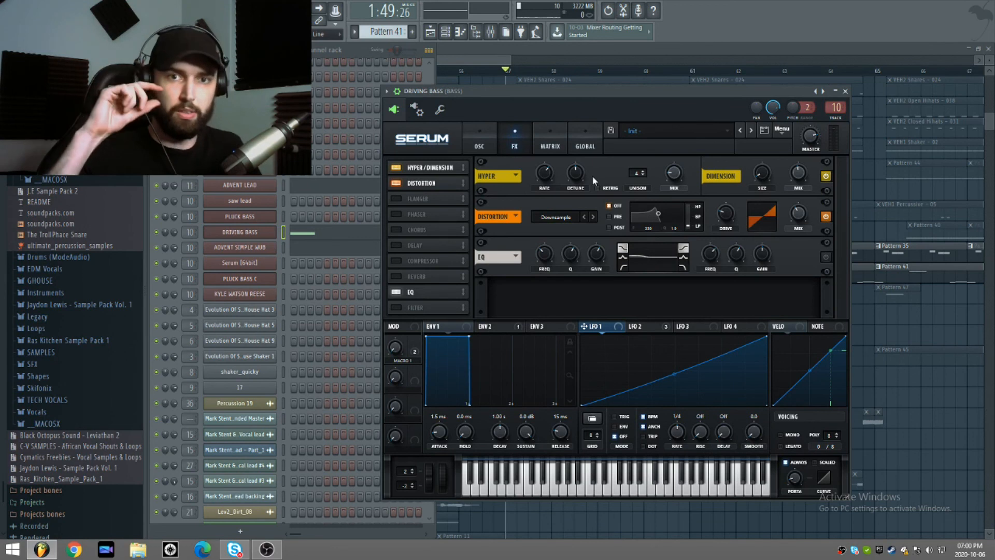